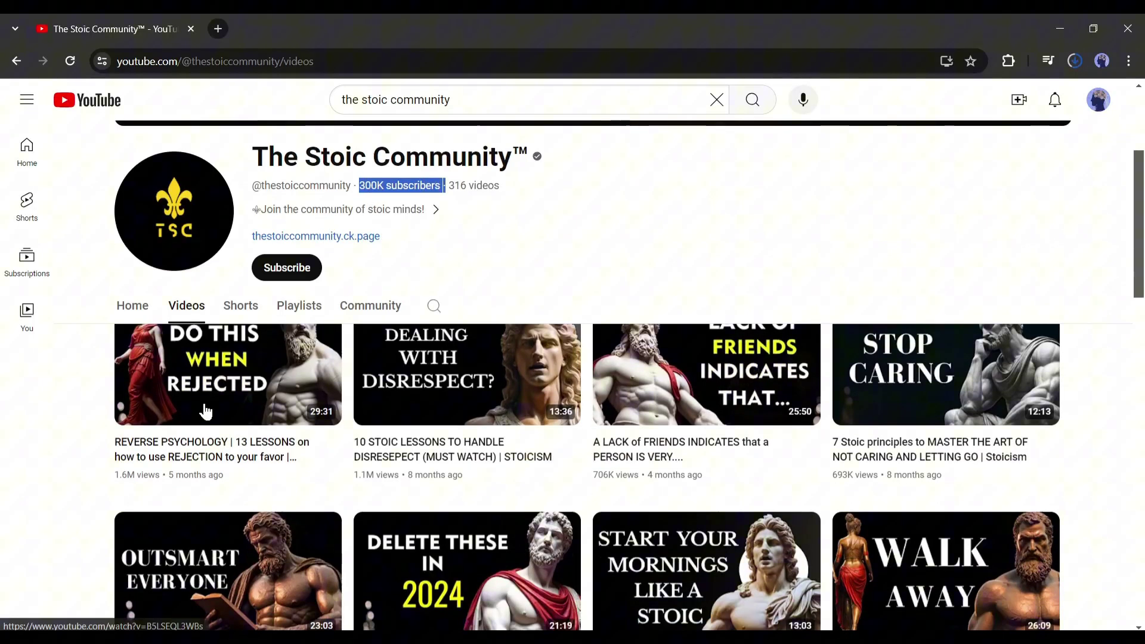
Step: Ask ChatGPT for '20 video ideas on this niche' for the stoicism motivation channel
{"action": "scroll", "coordinate": [205, 421], "scroll_direction": "down", "scroll_amount": 3}
{"action": "scroll", "coordinate": [960, 394], "scroll_direction": "down", "scroll_amount": 8}
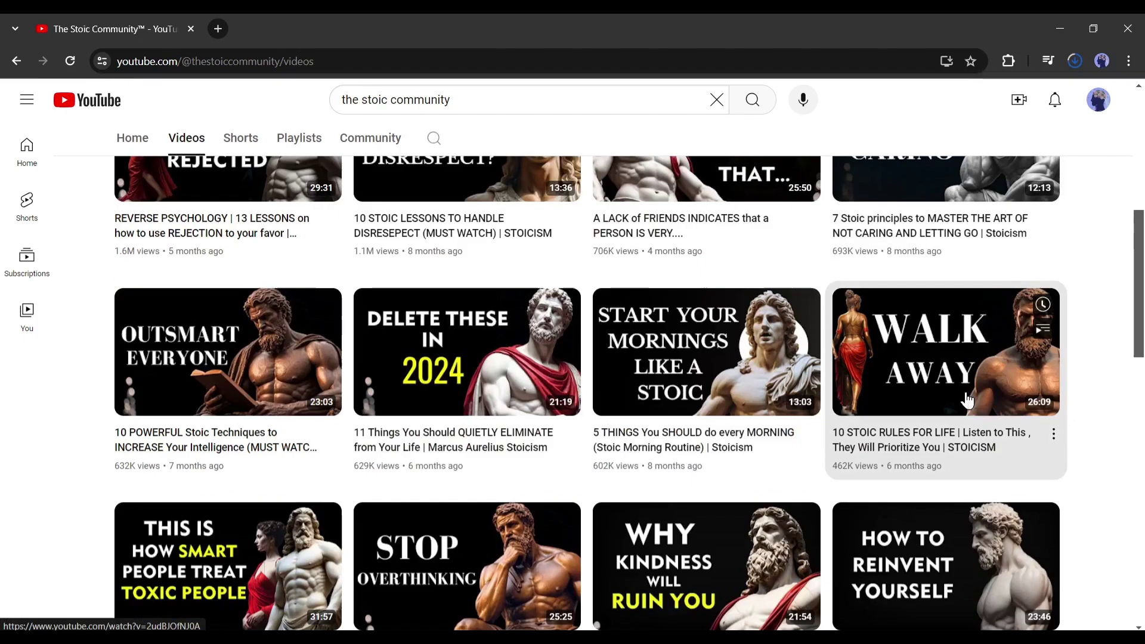
{"action": "scroll", "coordinate": [966, 394], "scroll_direction": "down", "scroll_amount": 3}
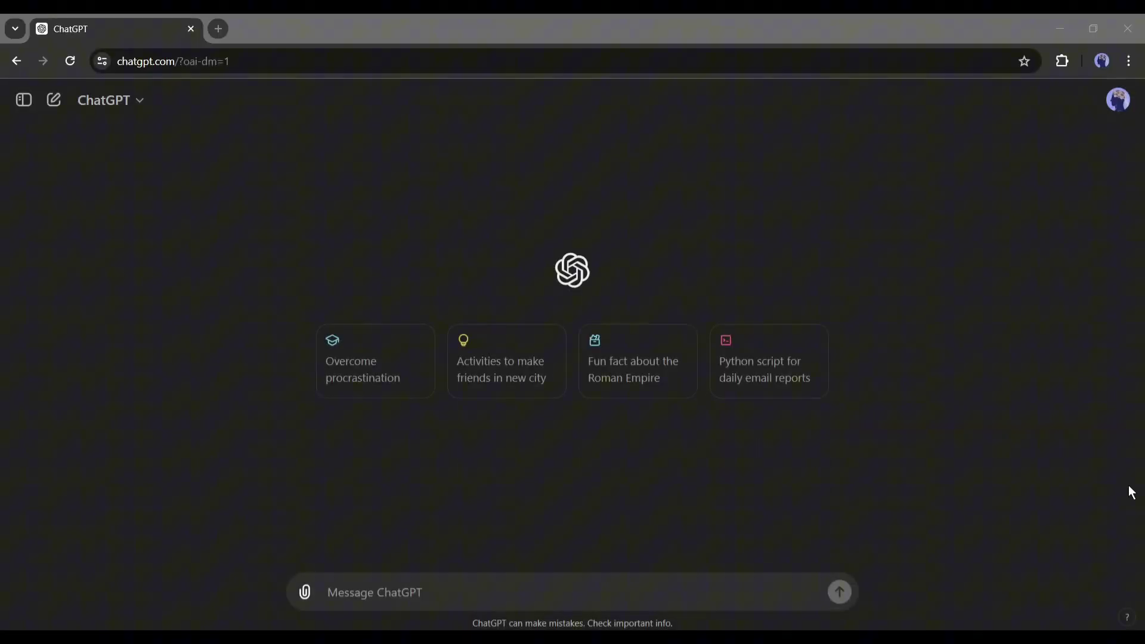
{"action": "left_click", "coordinate": [405, 576]}
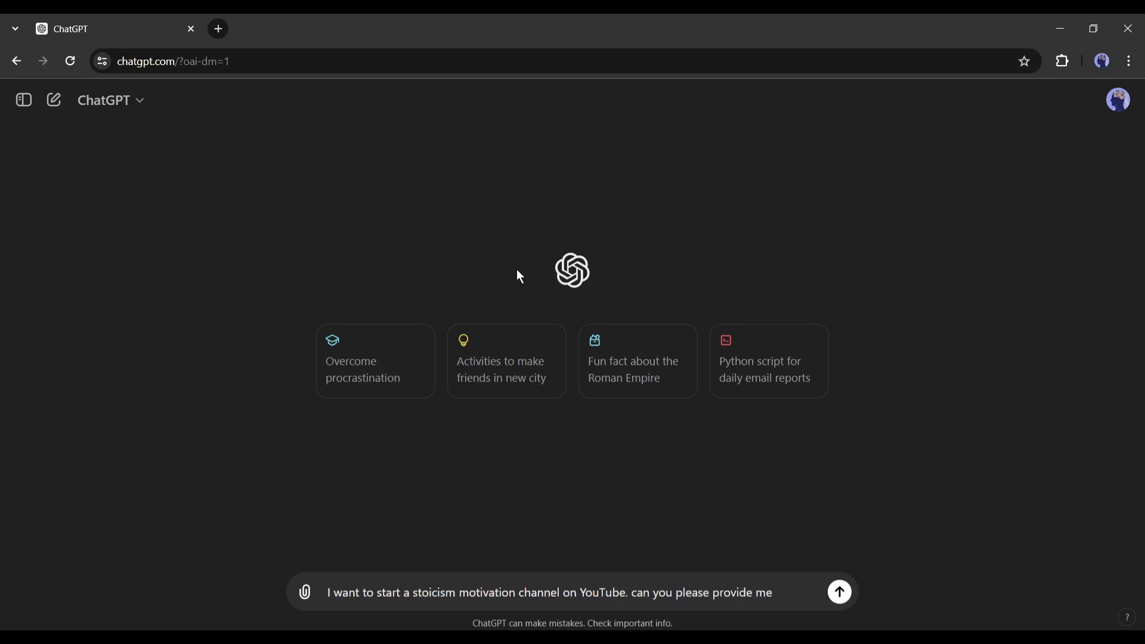
{"action": "type", "text": "20 video ideas on this topic"}
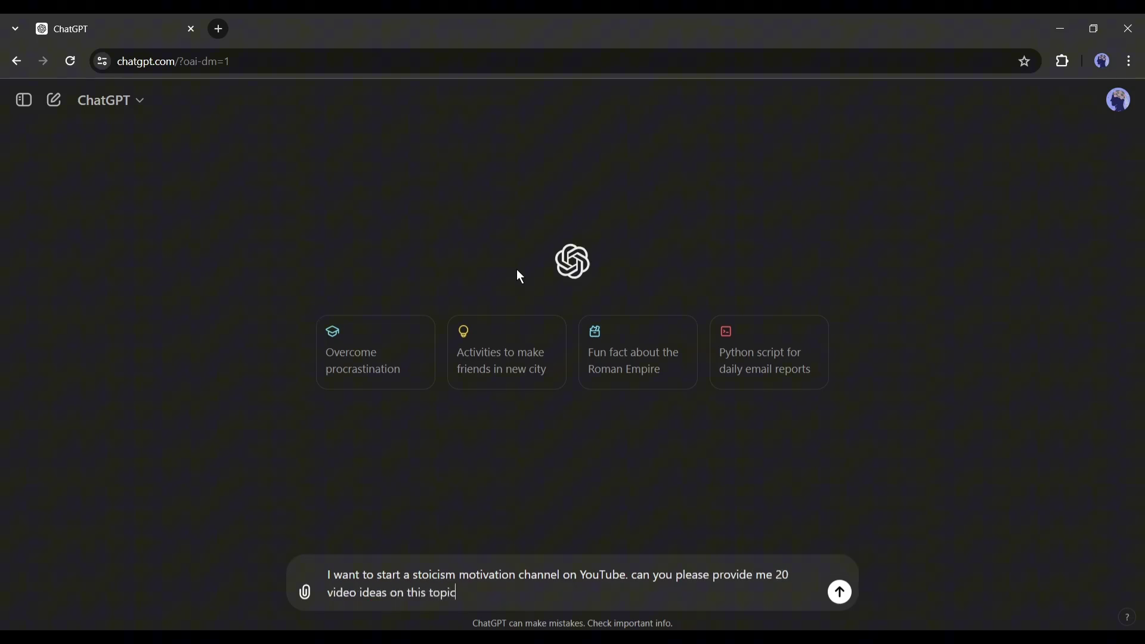
{"action": "key", "text": "BackSpace"}
{"action": "key", "text": "BackSpace"}
{"action": "key", "text": "BackSpace"}
{"action": "key", "text": "BackSpace"}
{"action": "key", "text": "BackSpace"}
{"action": "type", "text": "niche"}
{"action": "key", "text": "Return"}
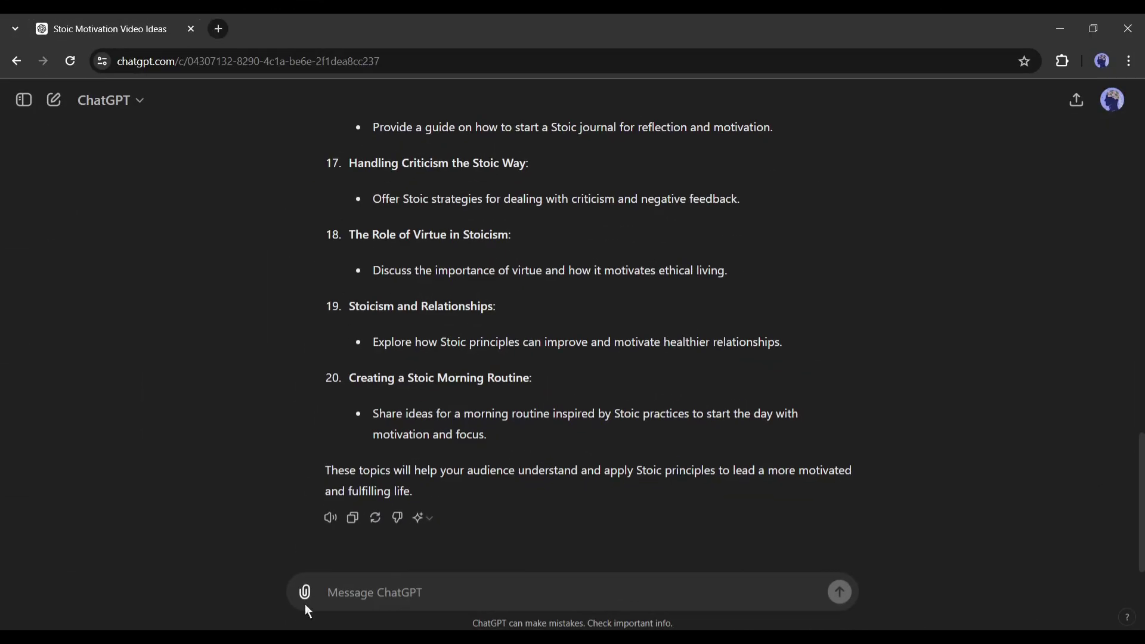
{"action": "scroll", "coordinate": [542, 517], "scroll_direction": "up", "scroll_amount": 20}
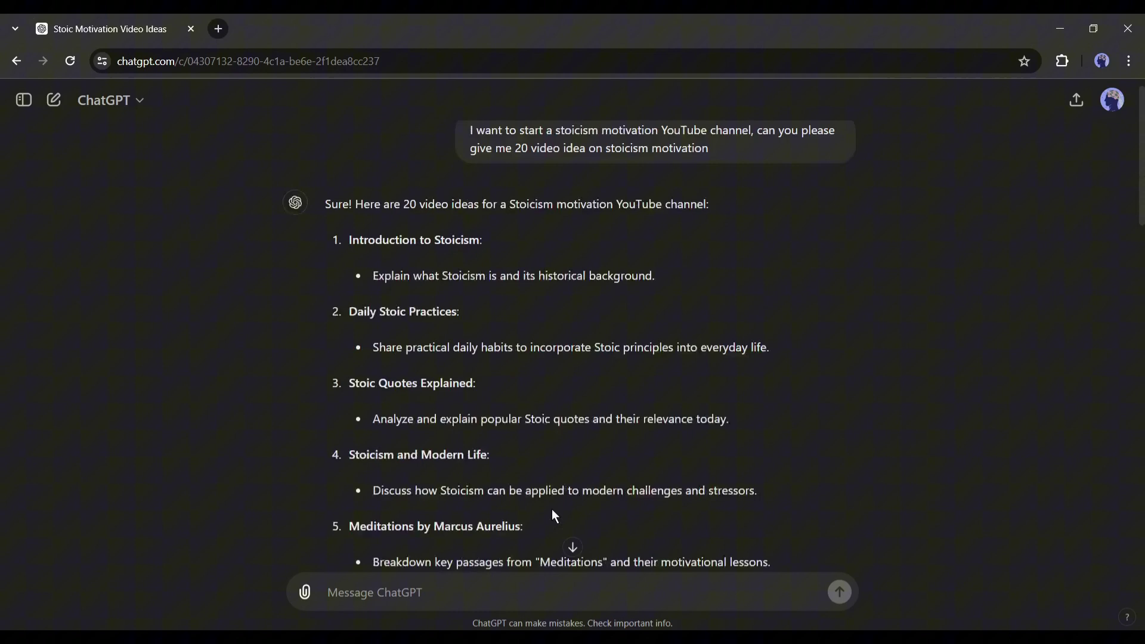
{"action": "scroll", "coordinate": [493, 239], "scroll_direction": "down", "scroll_amount": 1}
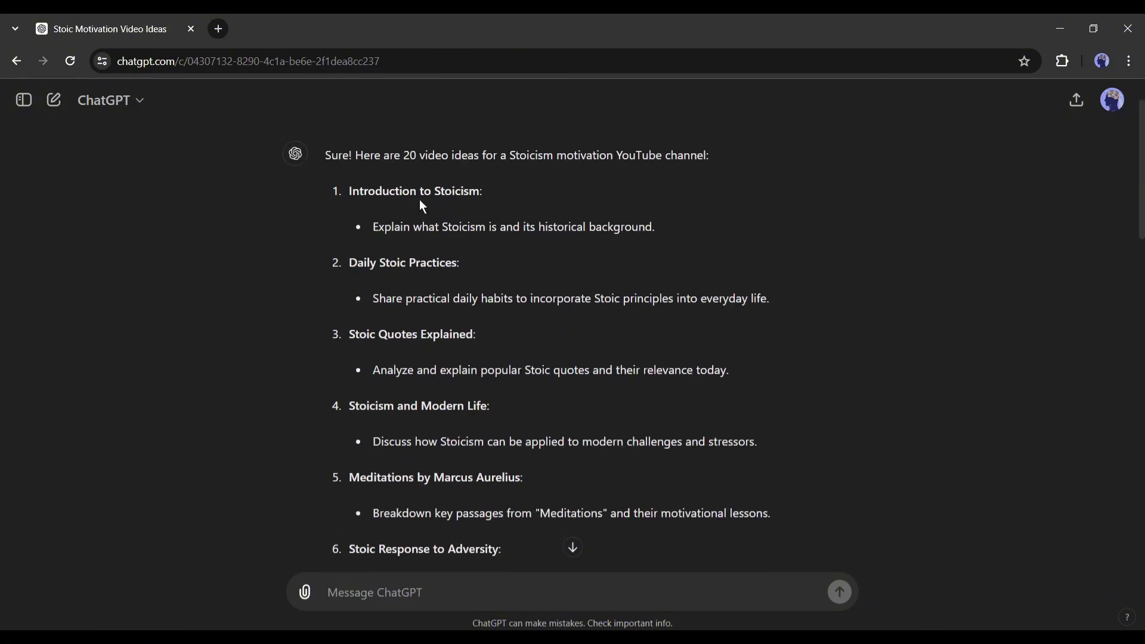
{"action": "scroll", "coordinate": [409, 226], "scroll_direction": "down", "scroll_amount": 5}
{"action": "scroll", "coordinate": [454, 292], "scroll_direction": "down", "scroll_amount": 2}
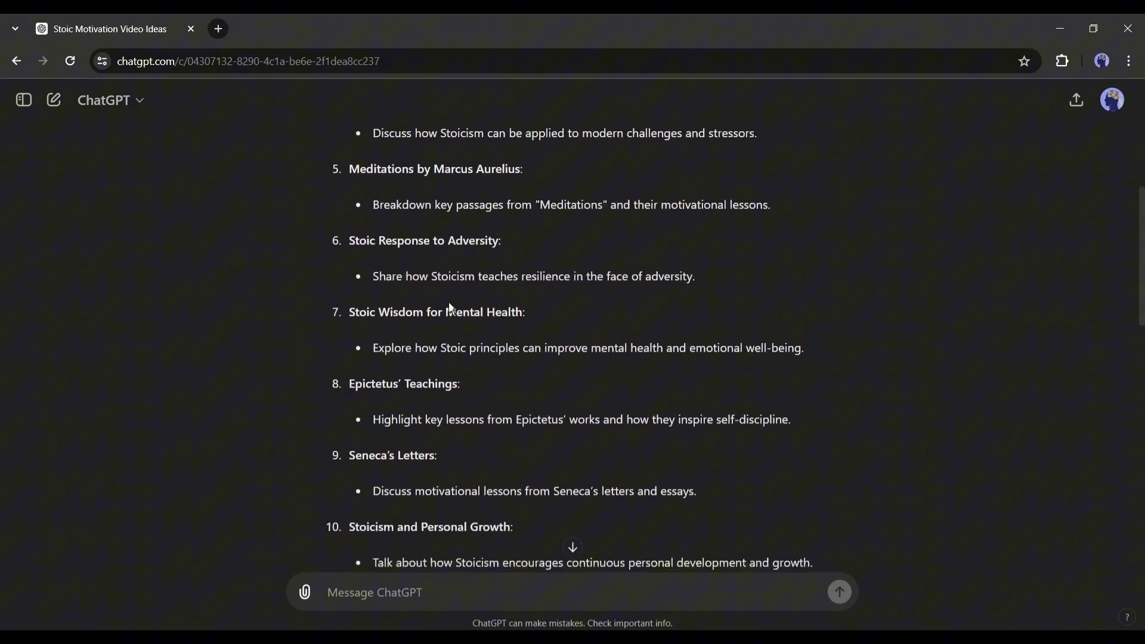
{"action": "scroll", "coordinate": [480, 327], "scroll_direction": "down", "scroll_amount": 1}
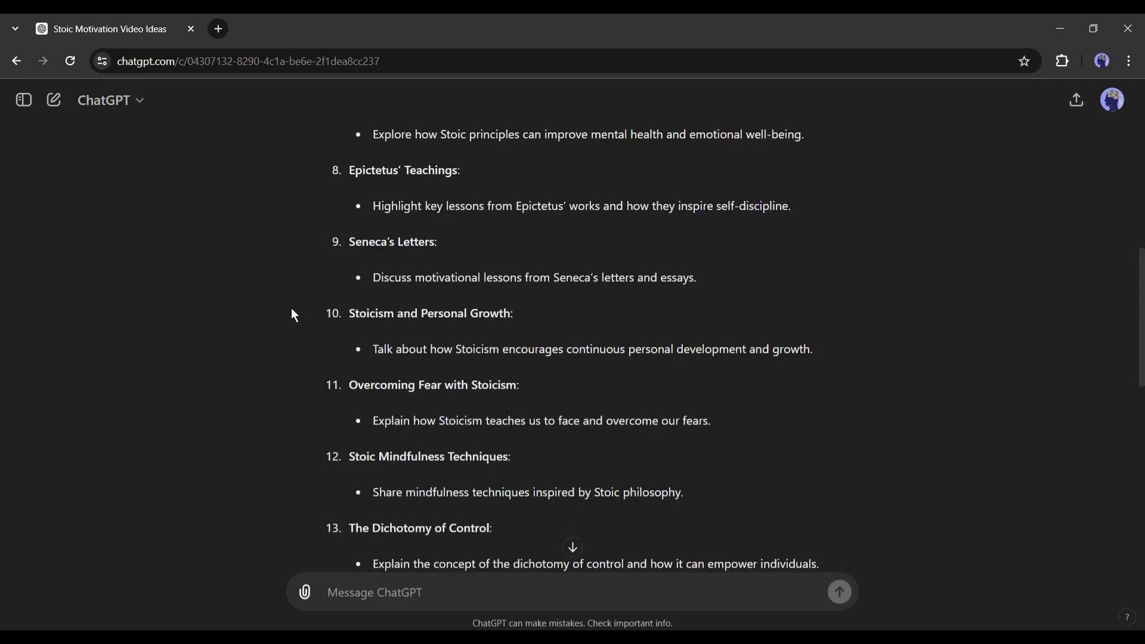
{"action": "scroll", "coordinate": [368, 368], "scroll_direction": "down", "scroll_amount": 10}
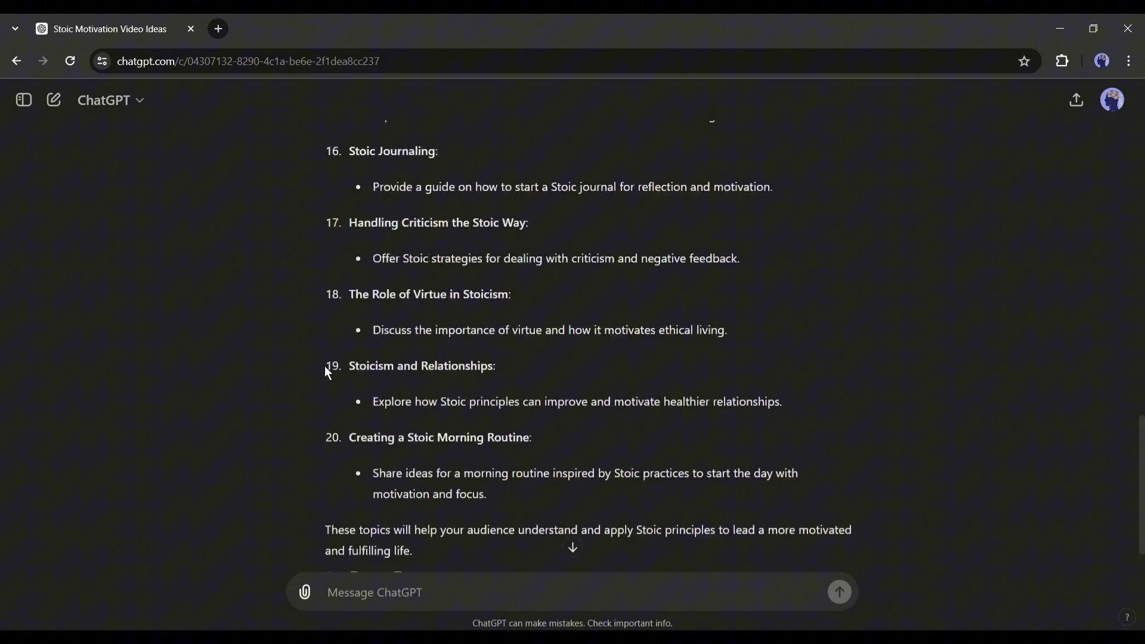
{"action": "scroll", "coordinate": [327, 368], "scroll_direction": "up", "scroll_amount": 8}
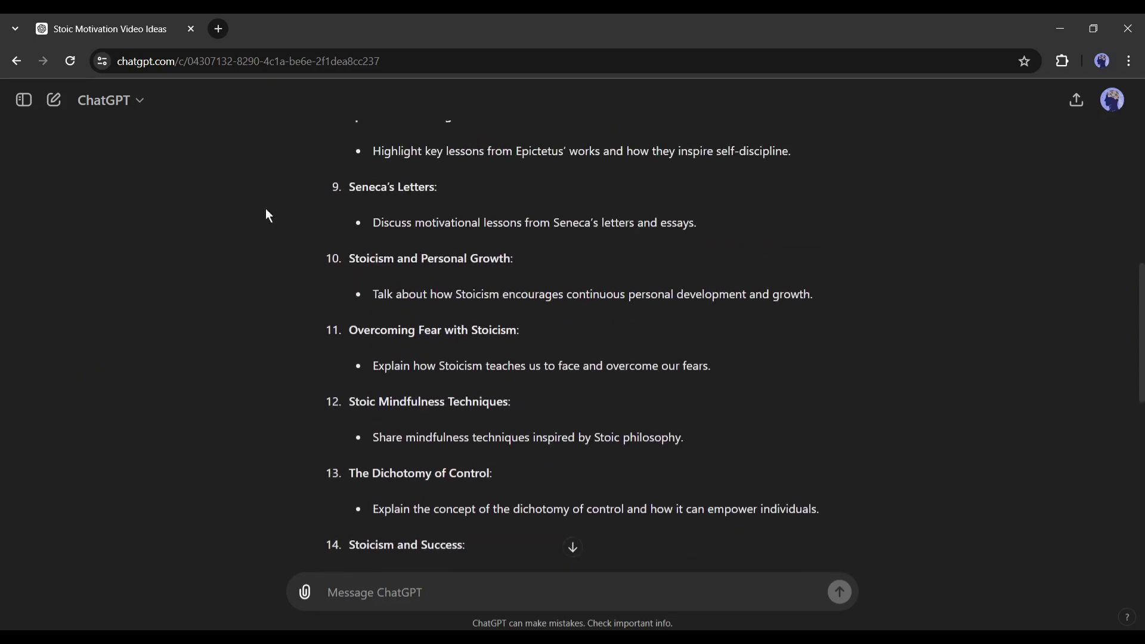
{"action": "left_click_drag", "start_coordinate": [350, 256], "coordinate": [550, 263]}
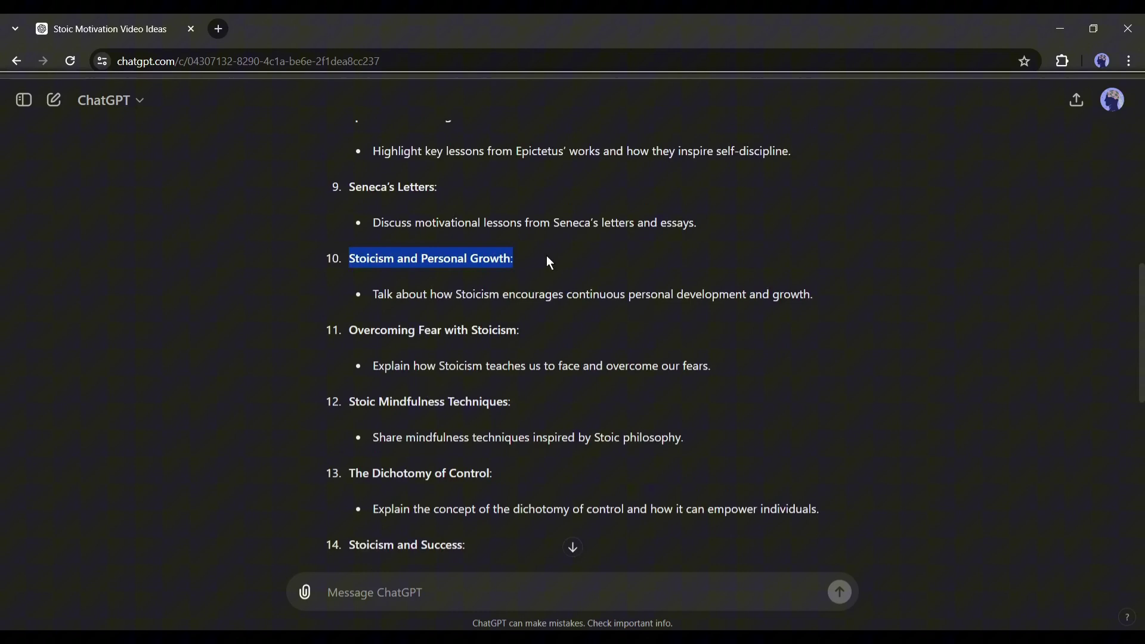
{"action": "left_click", "coordinate": [443, 259]}
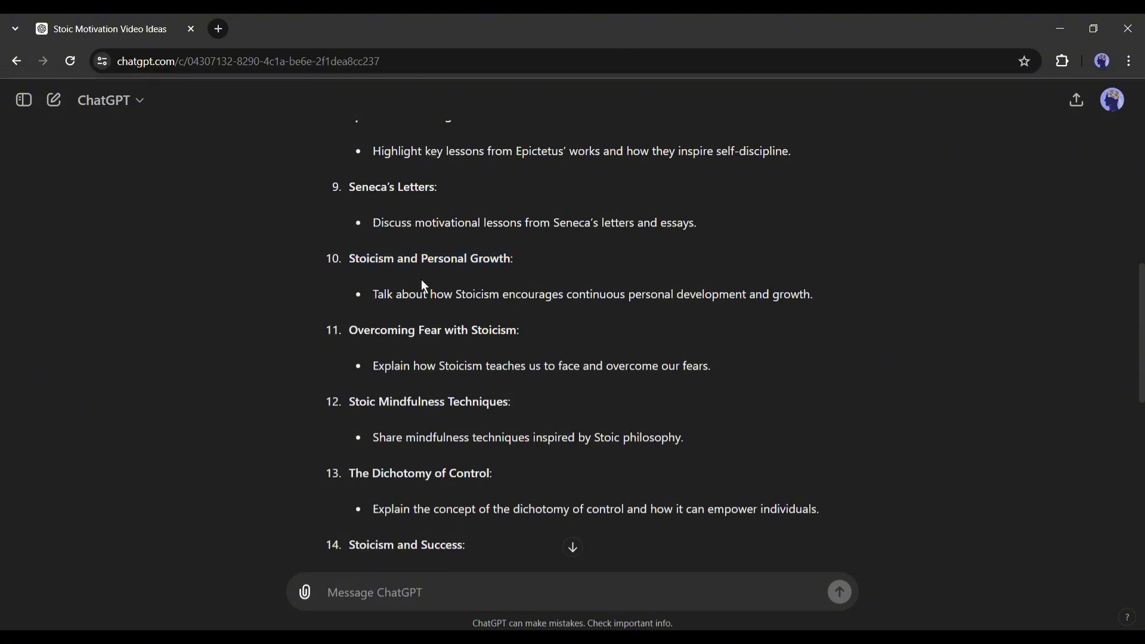
{"action": "triple_click", "coordinate": [385, 257]}
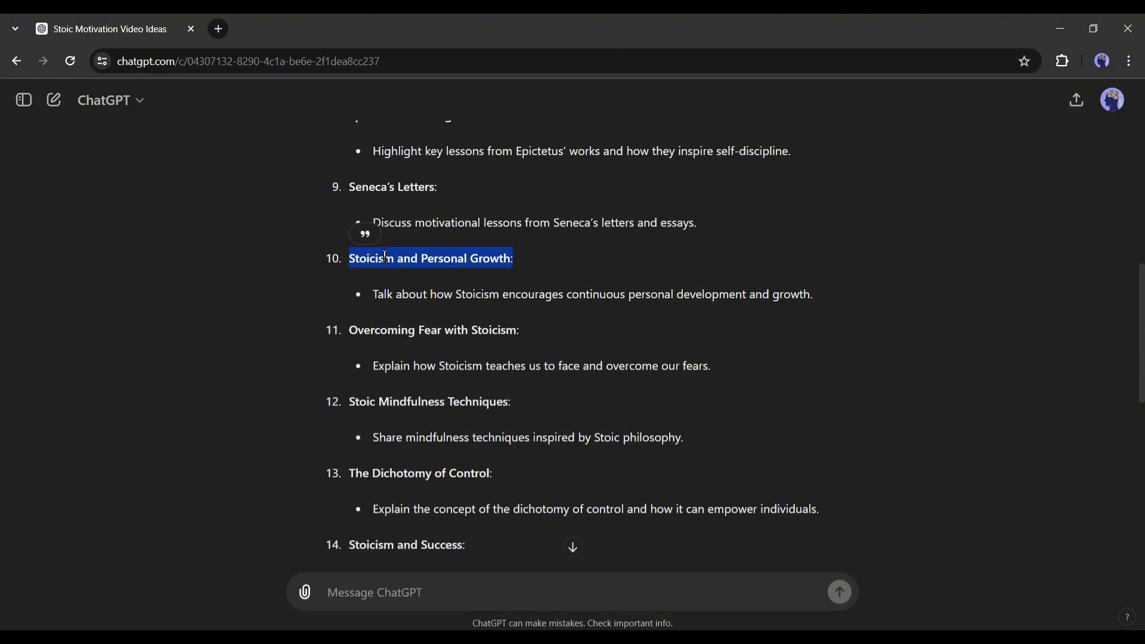
{"action": "left_click", "coordinate": [466, 288]}
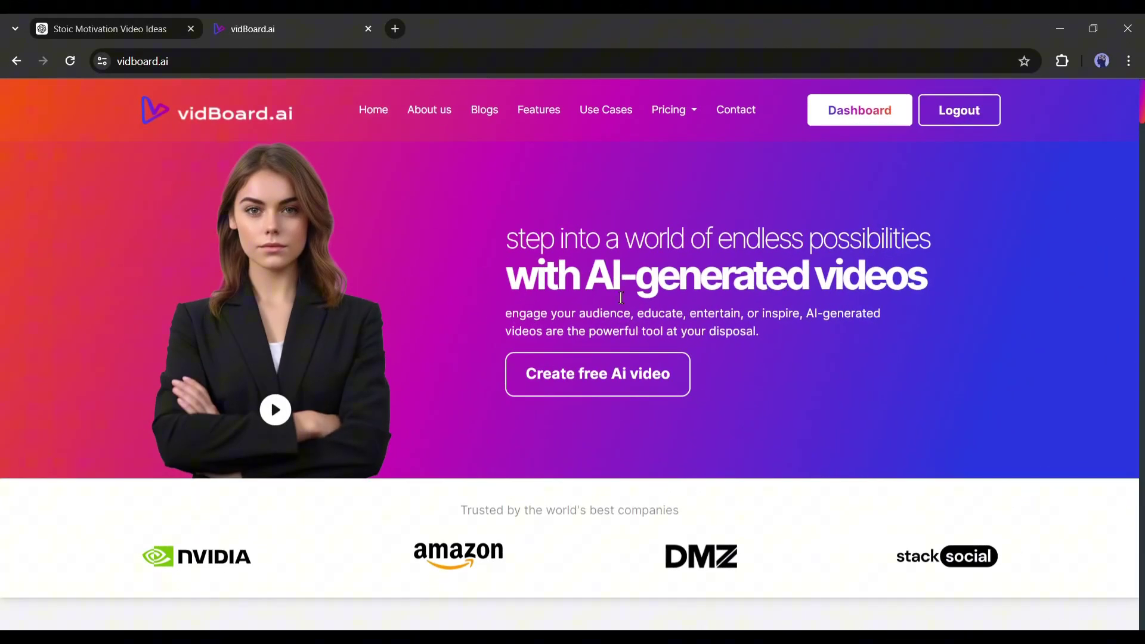
Step: Browse the vidBoard.ai homepage, then go to Dashboard/Login
{"action": "scroll", "coordinate": [671, 239], "scroll_direction": "down", "scroll_amount": 10}
{"action": "scroll", "coordinate": [668, 276], "scroll_direction": "up", "scroll_amount": 10}
{"action": "scroll", "coordinate": [485, 299], "scroll_direction": "down", "scroll_amount": 15}
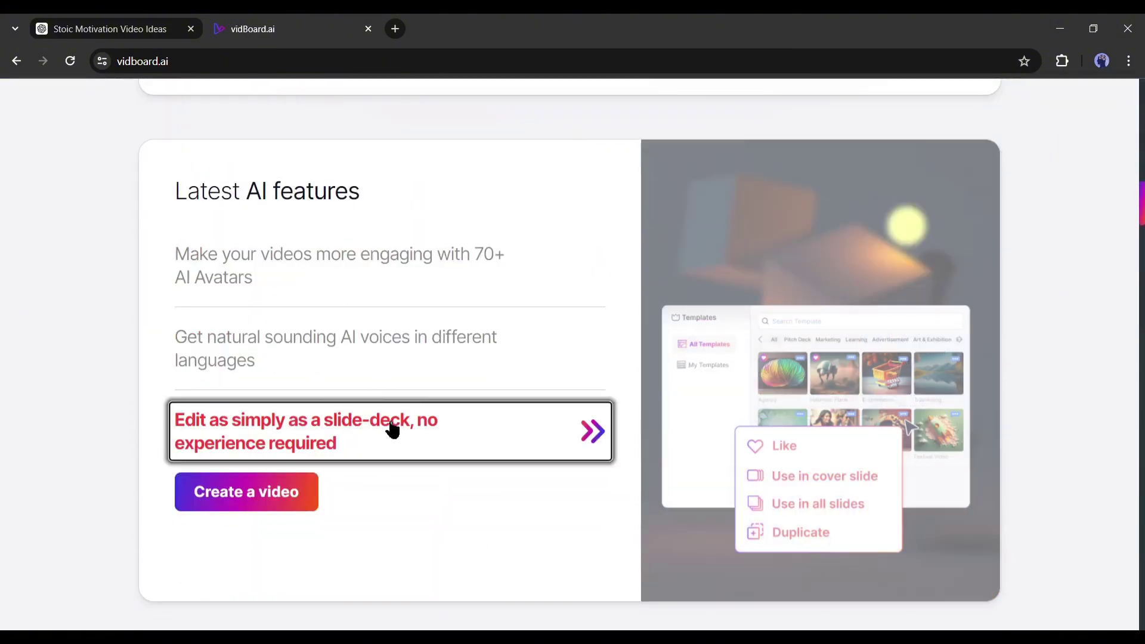
{"action": "scroll", "coordinate": [417, 358], "scroll_direction": "down", "scroll_amount": 10}
{"action": "scroll", "coordinate": [731, 152], "scroll_direction": "down", "scroll_amount": 15}
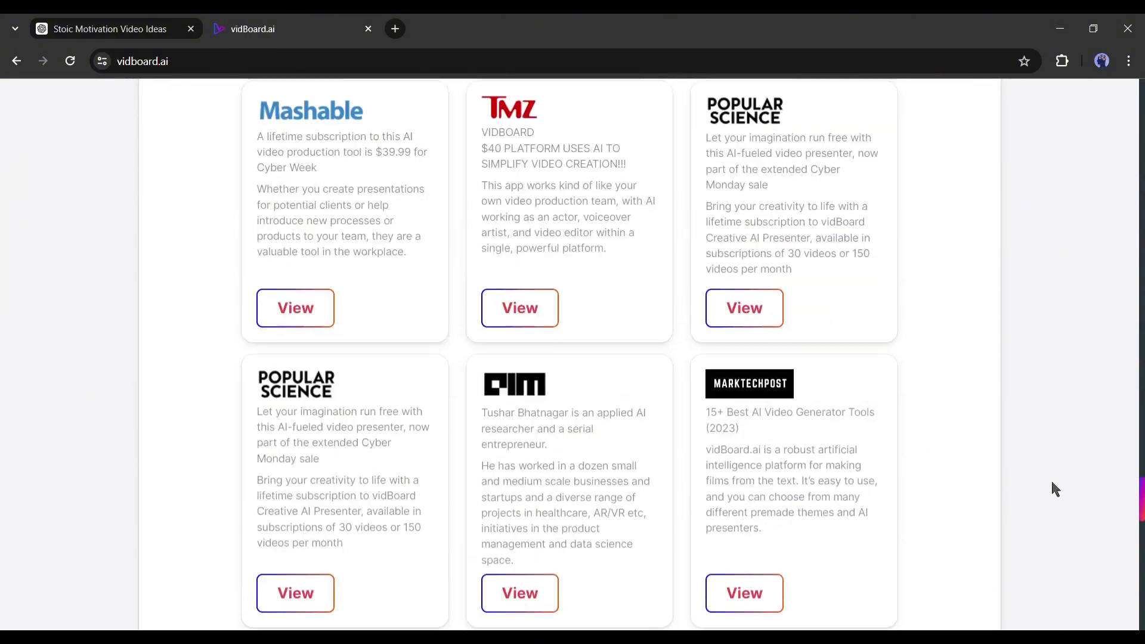
{"action": "left_click_drag", "start_coordinate": [1141, 334], "coordinate": [1141, 95]}
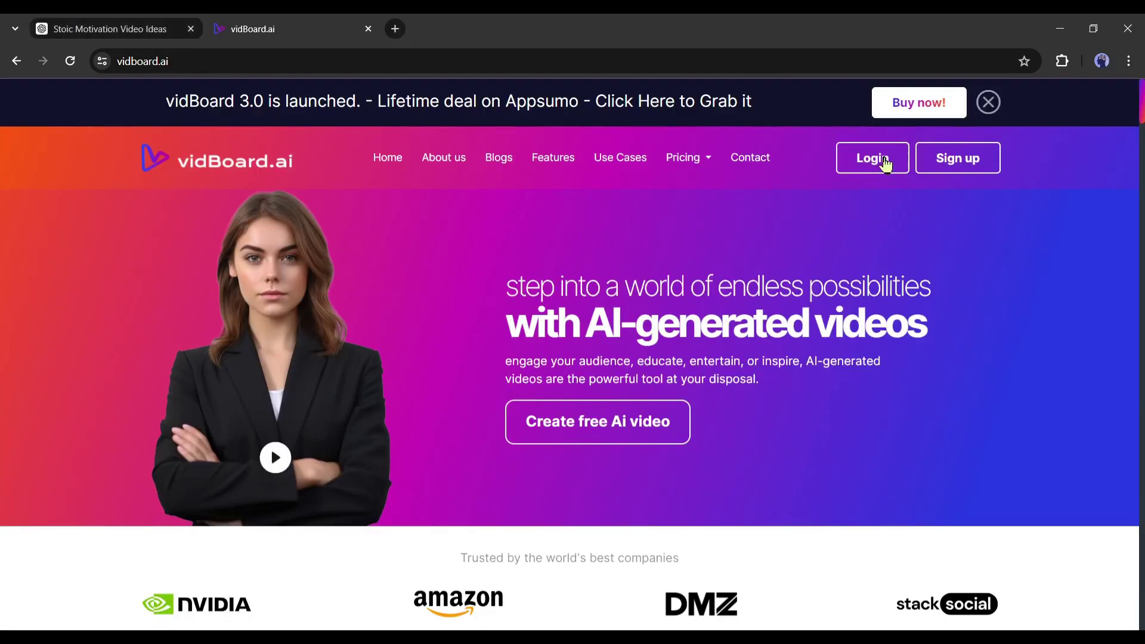
{"action": "left_click", "coordinate": [883, 158]}
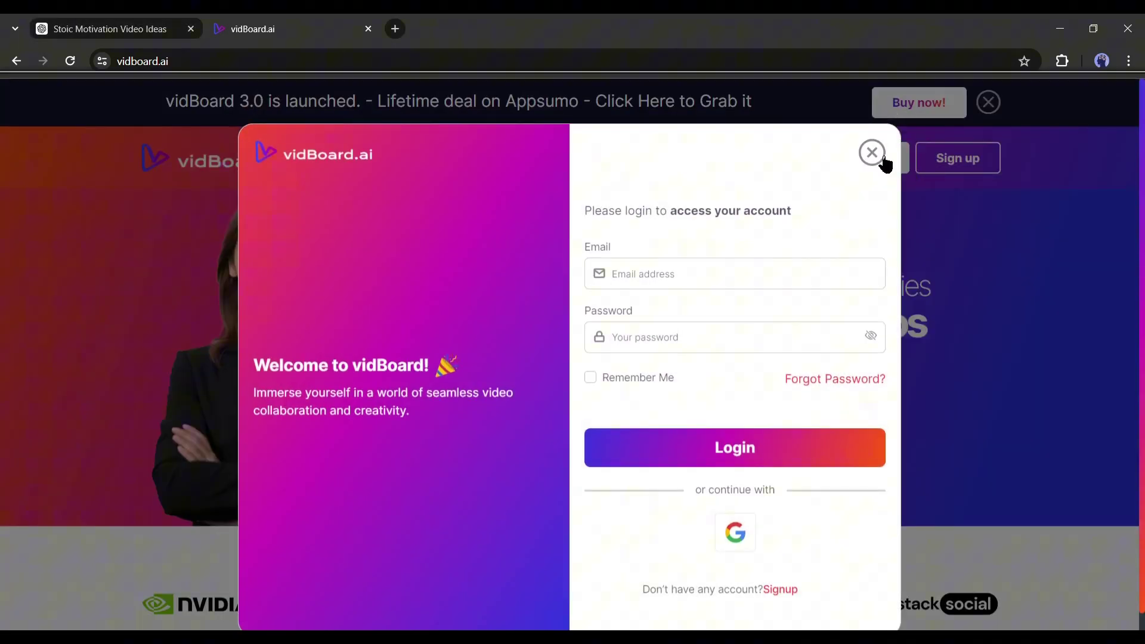
Step: Dismiss the login form and view the dashboard's welcome banner and Create Video cards
{"action": "left_click", "coordinate": [885, 162]}
{"action": "scroll", "coordinate": [299, 286], "scroll_direction": "down", "scroll_amount": 3}
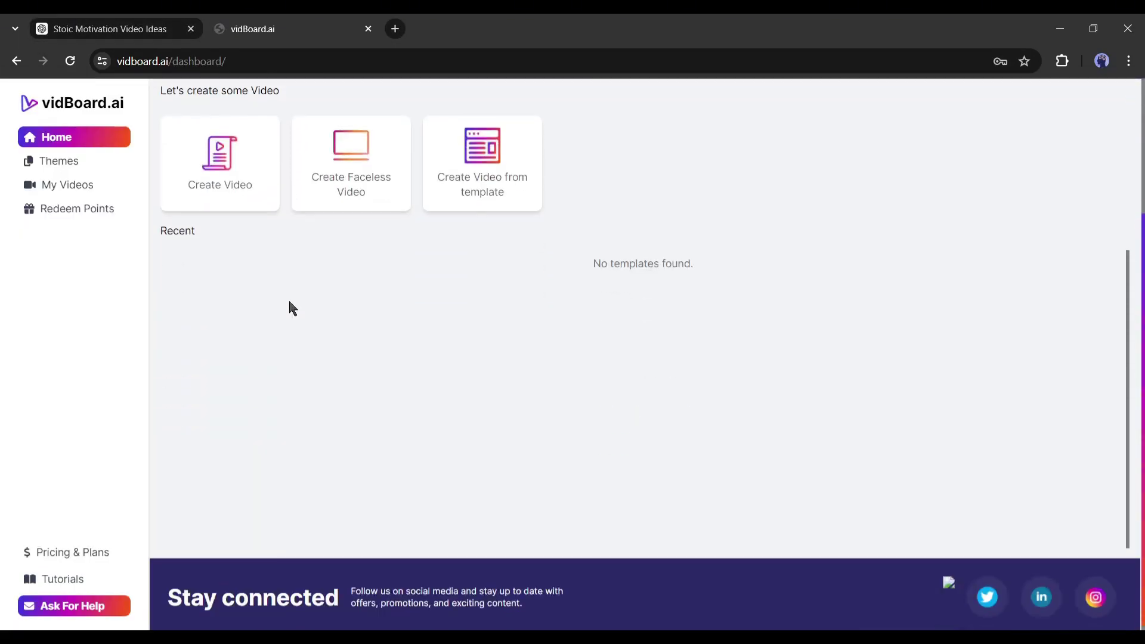
{"action": "scroll", "coordinate": [313, 455], "scroll_direction": "up", "scroll_amount": 3}
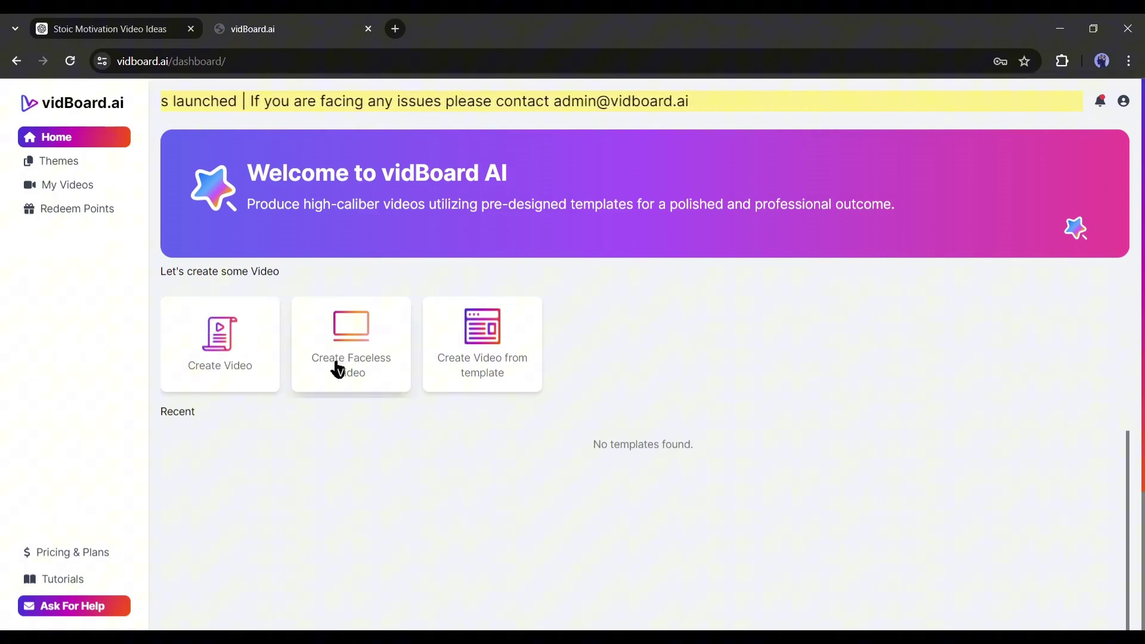
Step: Open Themes and filter by Finance, Business, Technology, Education, News and Health categories
{"action": "left_click", "coordinate": [480, 370]}
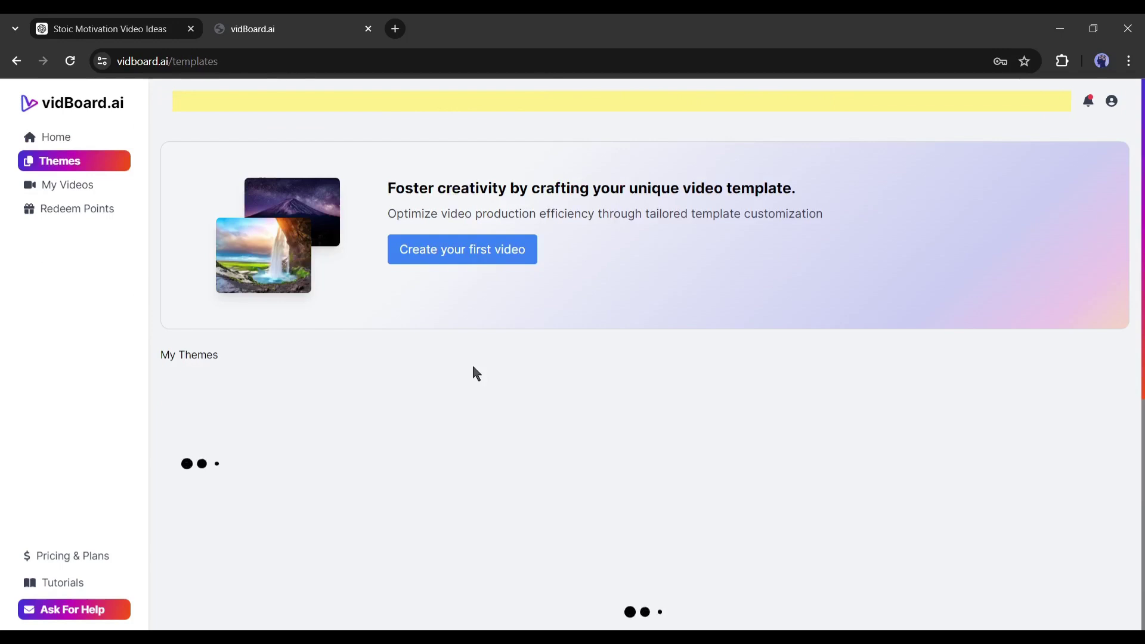
{"action": "scroll", "coordinate": [473, 369], "scroll_direction": "down", "scroll_amount": 3}
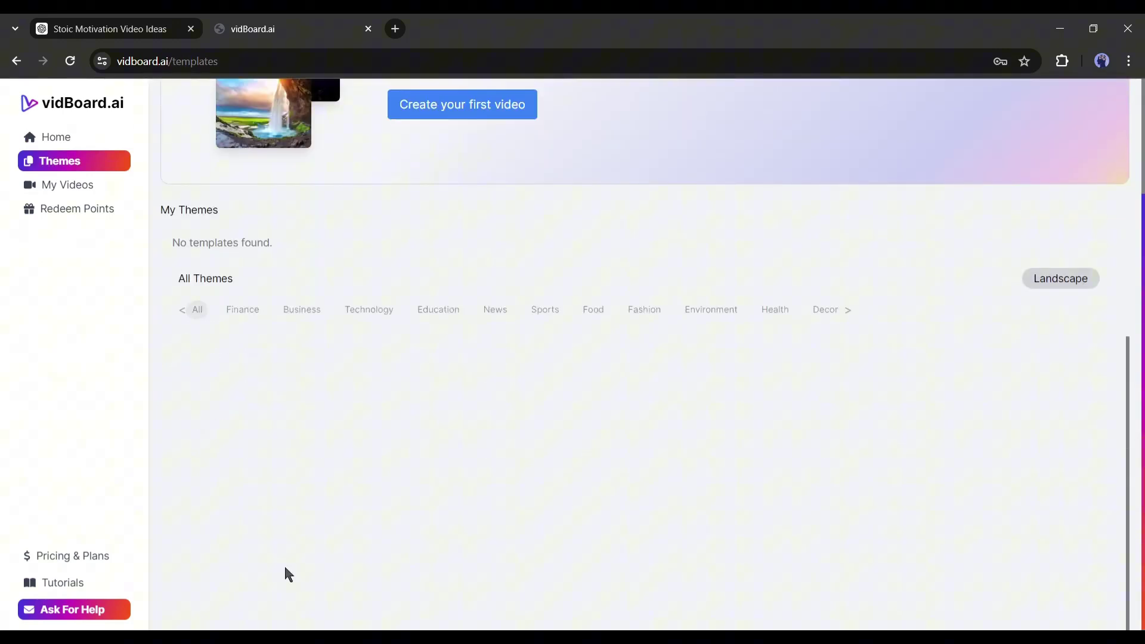
{"action": "left_click", "coordinate": [249, 319]}
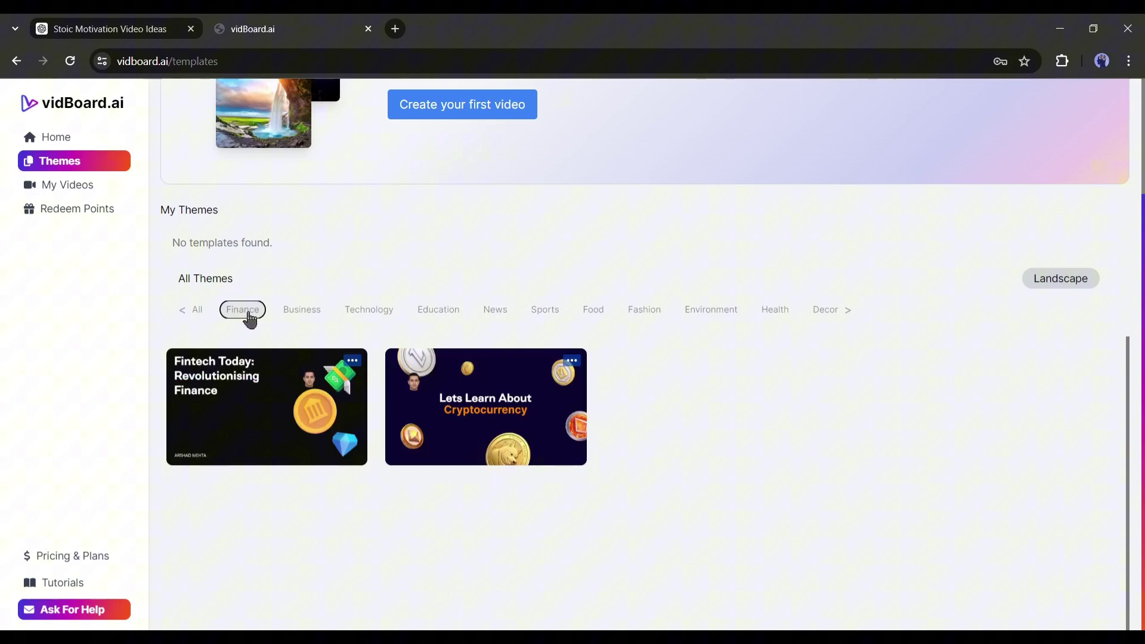
{"action": "left_click", "coordinate": [301, 319]}
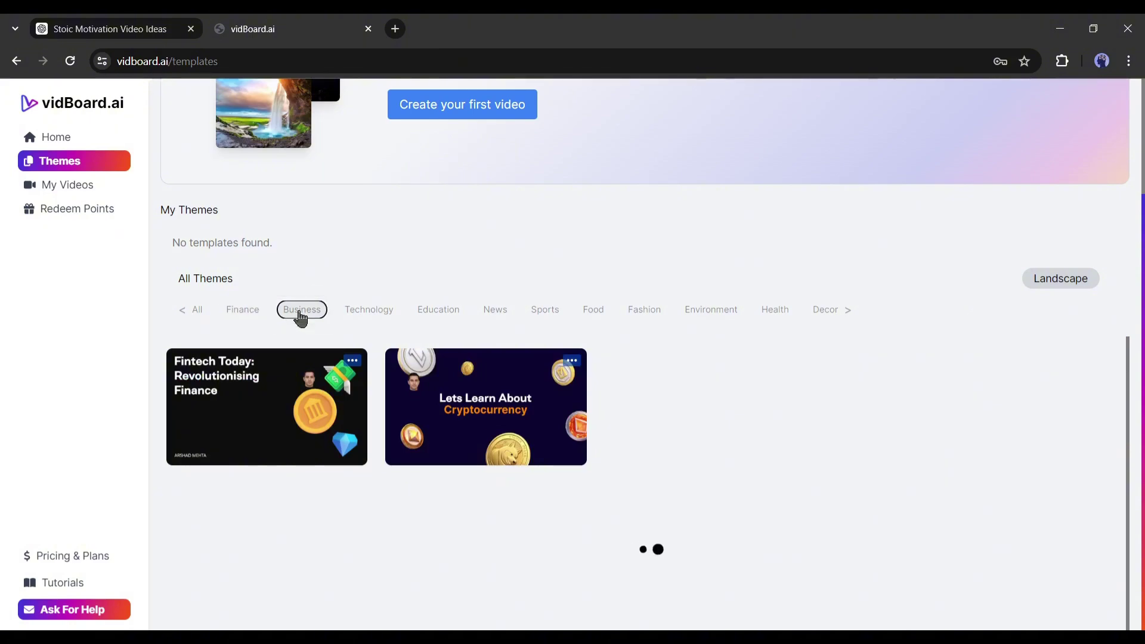
{"action": "left_click", "coordinate": [370, 320]}
{"action": "left_click", "coordinate": [440, 313]}
{"action": "left_click", "coordinate": [497, 310]}
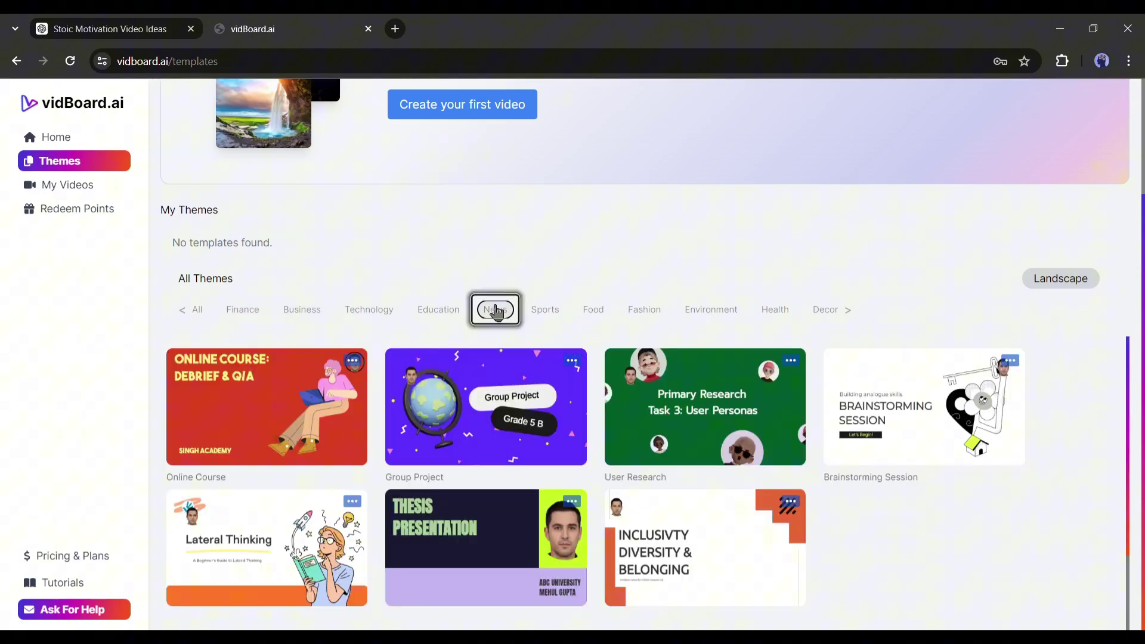
{"action": "left_click", "coordinate": [787, 312]}
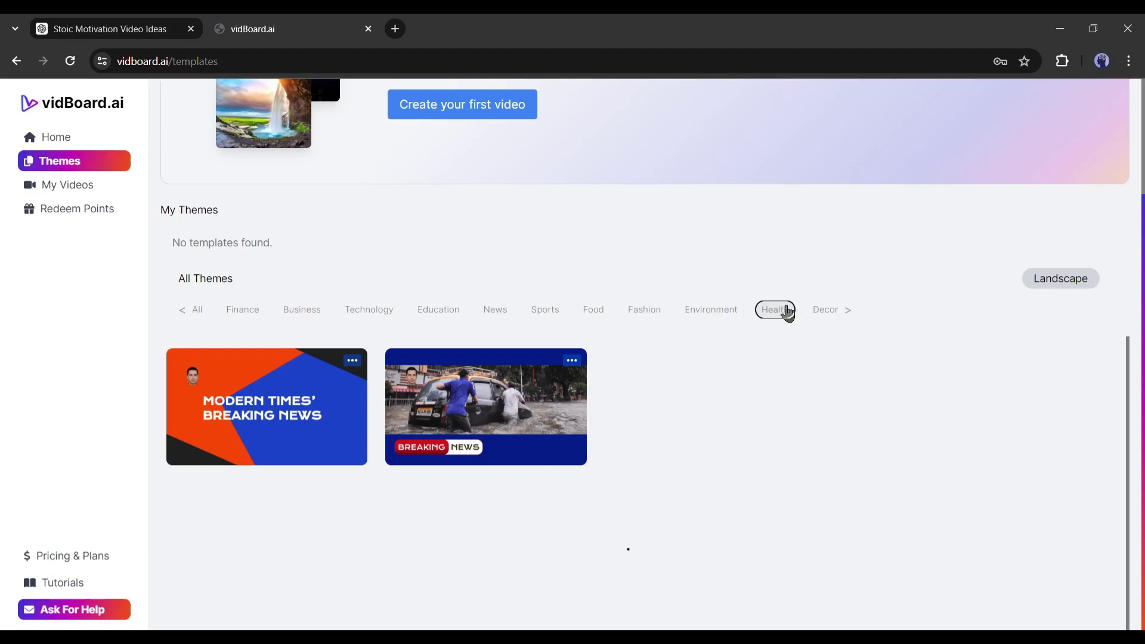
Step: Show themes from all categories again and scroll through the grid
{"action": "scroll", "coordinate": [537, 322], "scroll_direction": "up", "scroll_amount": 3}
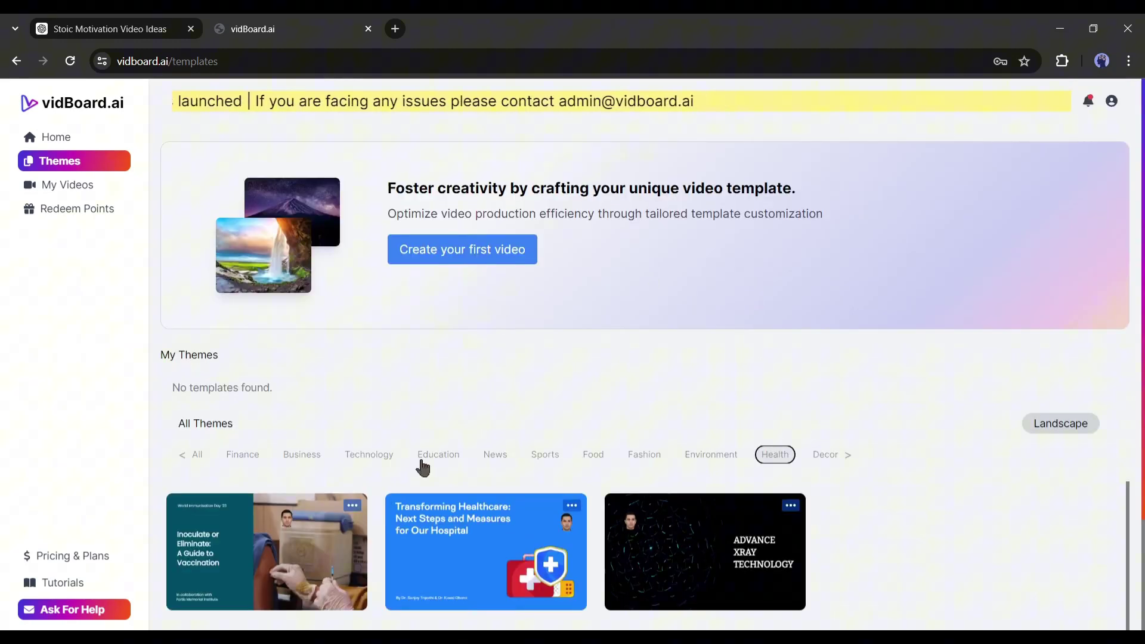
{"action": "left_click", "coordinate": [198, 468]}
{"action": "scroll", "coordinate": [226, 472], "scroll_direction": "down", "scroll_amount": 3}
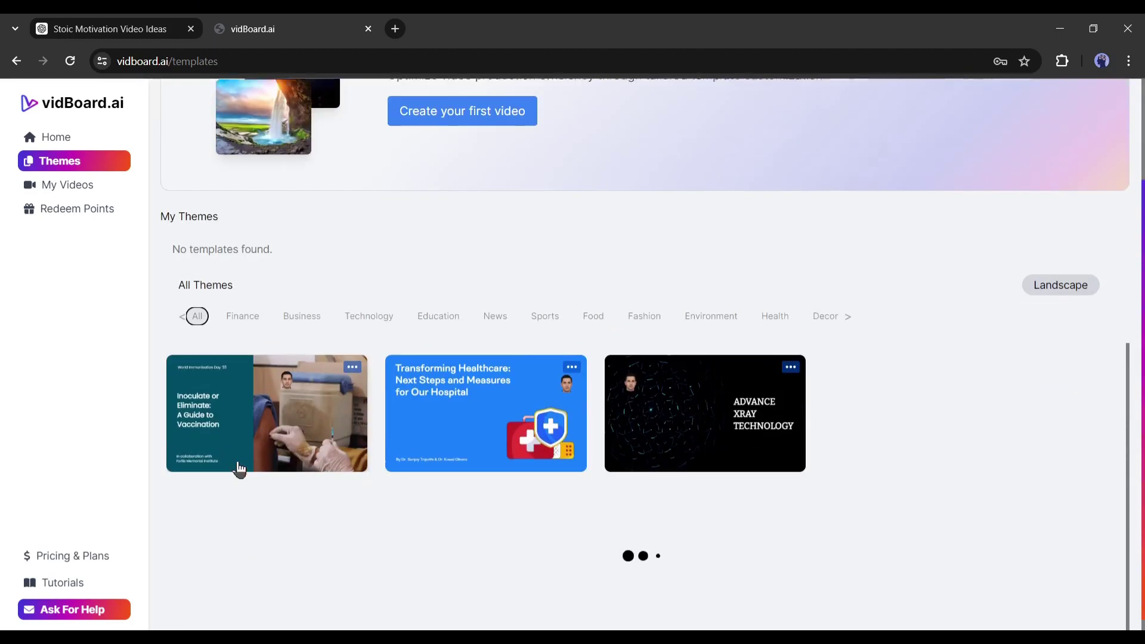
{"action": "scroll", "coordinate": [237, 488], "scroll_direction": "down", "scroll_amount": 8}
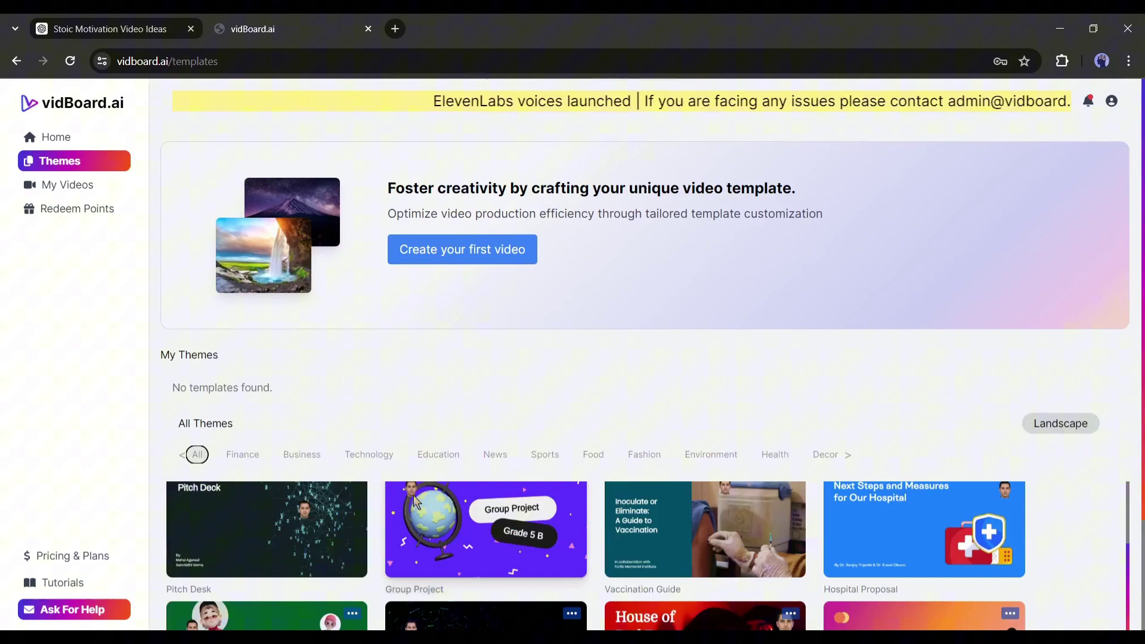
{"action": "scroll", "coordinate": [1105, 481], "scroll_direction": "up", "scroll_amount": 10}
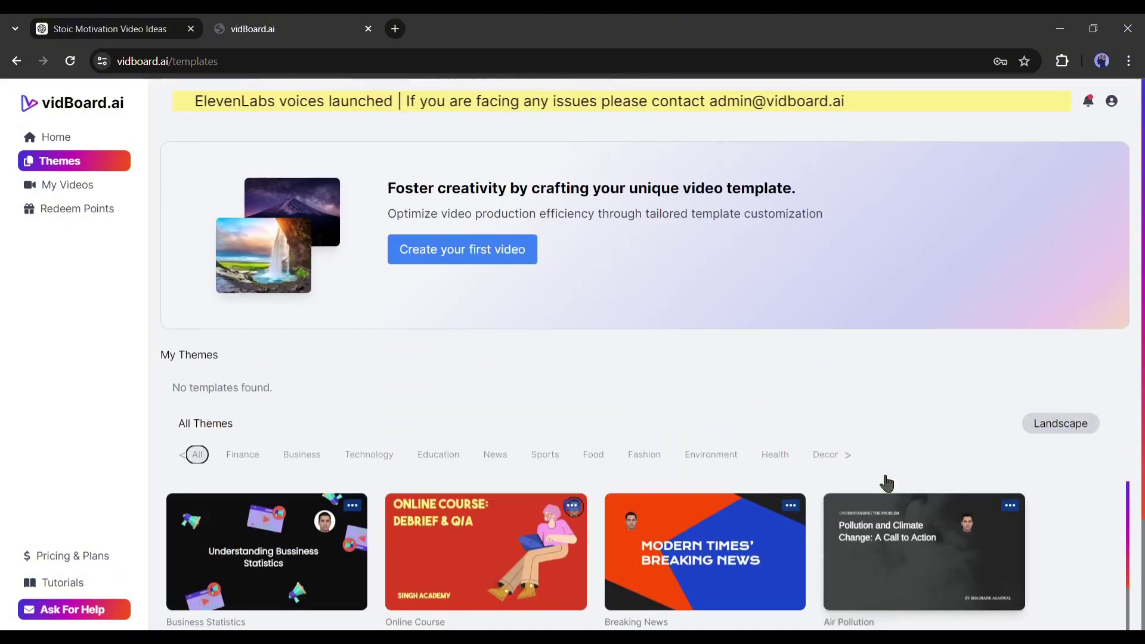
Step: From the dashboard, create a new video on the Youtube 1920 × 1080 (16:9) canvas
{"action": "left_click", "coordinate": [51, 132]}
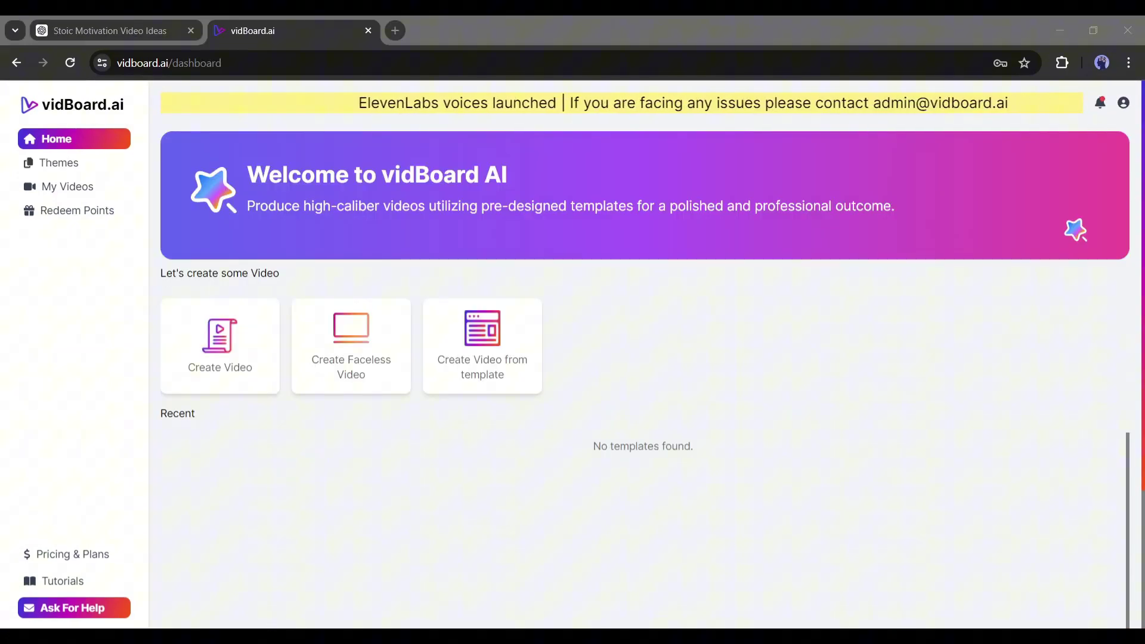
{"action": "left_click", "coordinate": [214, 361]}
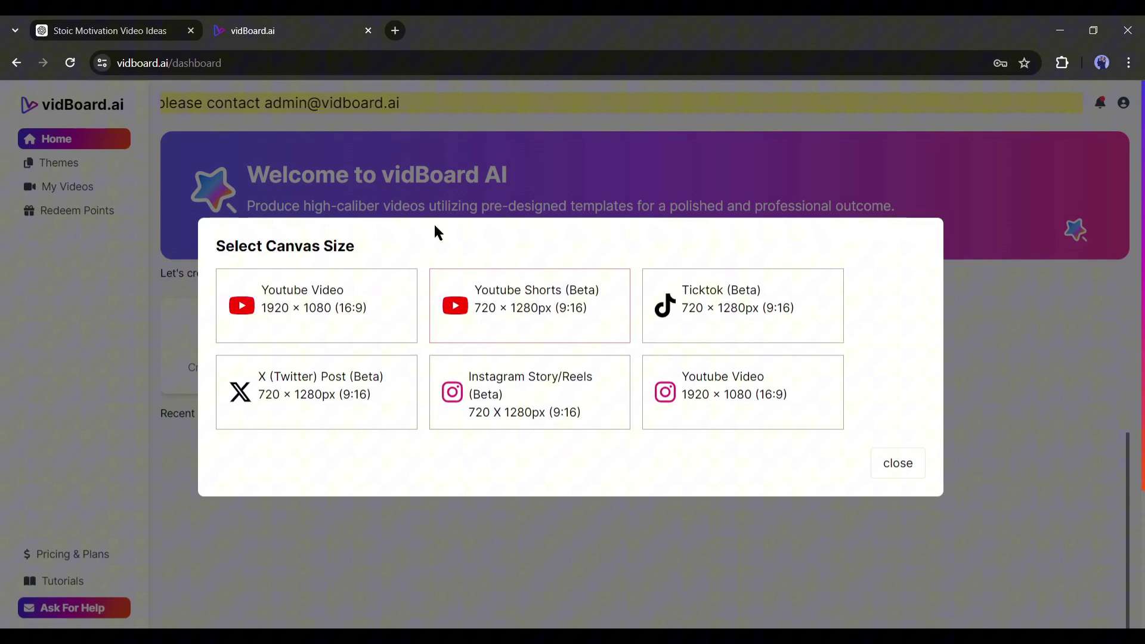
{"action": "left_click", "coordinate": [352, 317]}
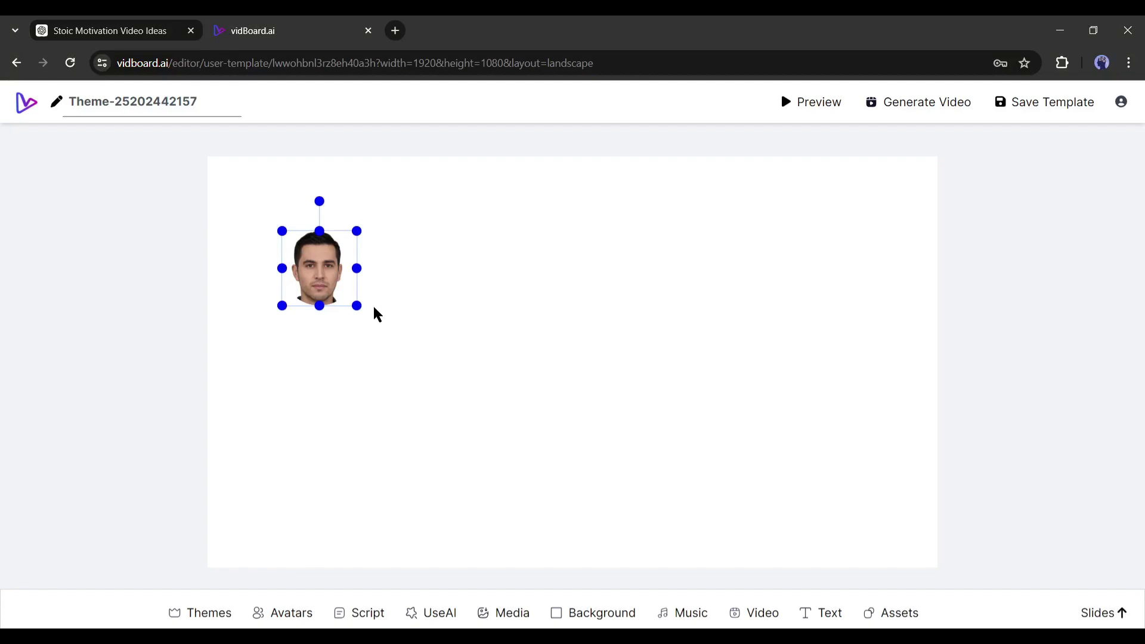
Step: Browse the editor's theme grid, then switch to the Avatars library
{"action": "left_click", "coordinate": [204, 618]}
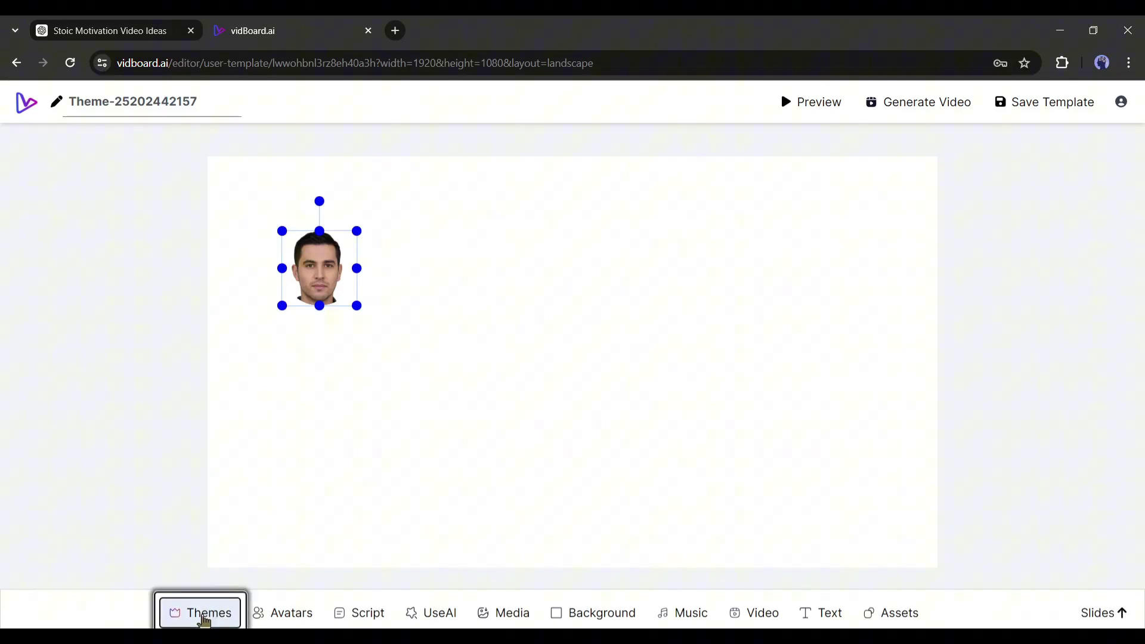
{"action": "scroll", "coordinate": [575, 406], "scroll_direction": "down", "scroll_amount": 8}
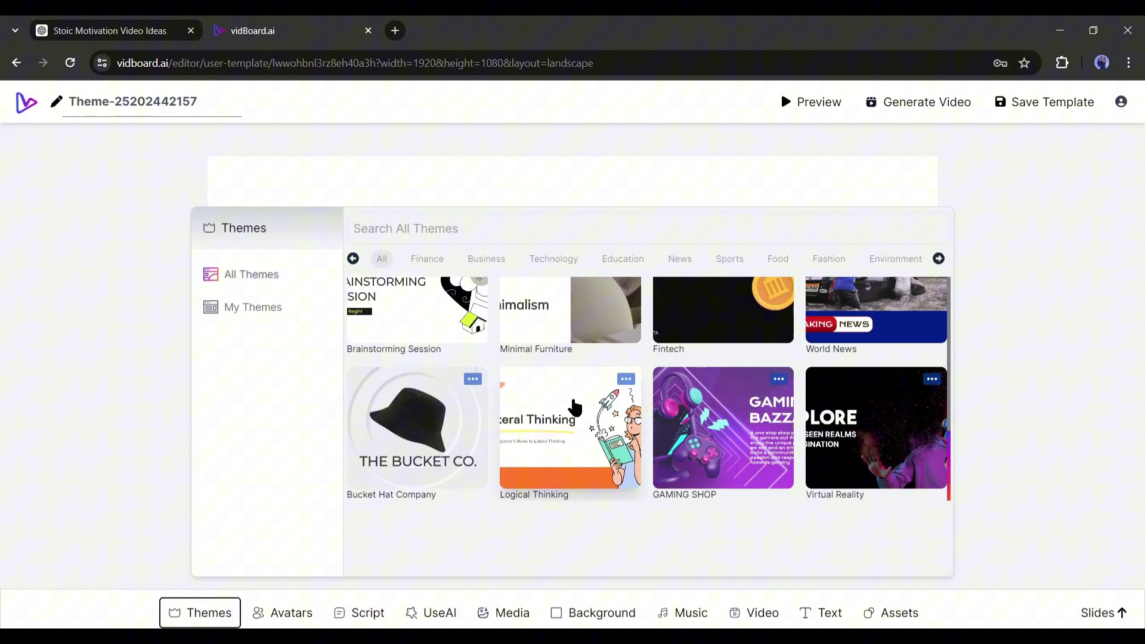
{"action": "scroll", "coordinate": [576, 412], "scroll_direction": "up", "scroll_amount": 8}
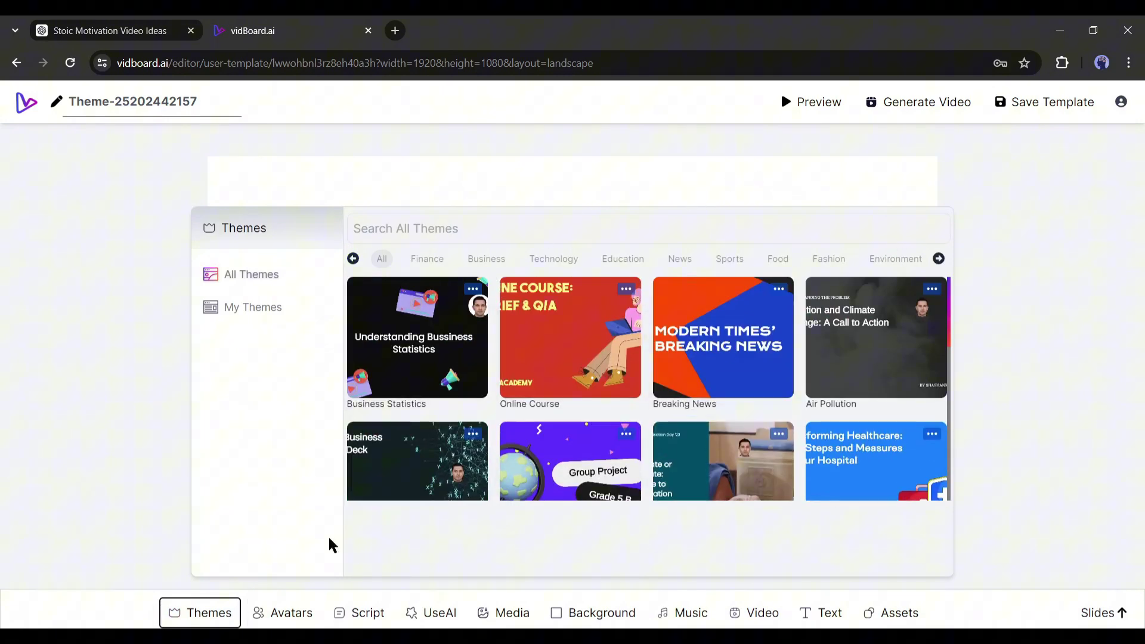
{"action": "left_click", "coordinate": [278, 619]}
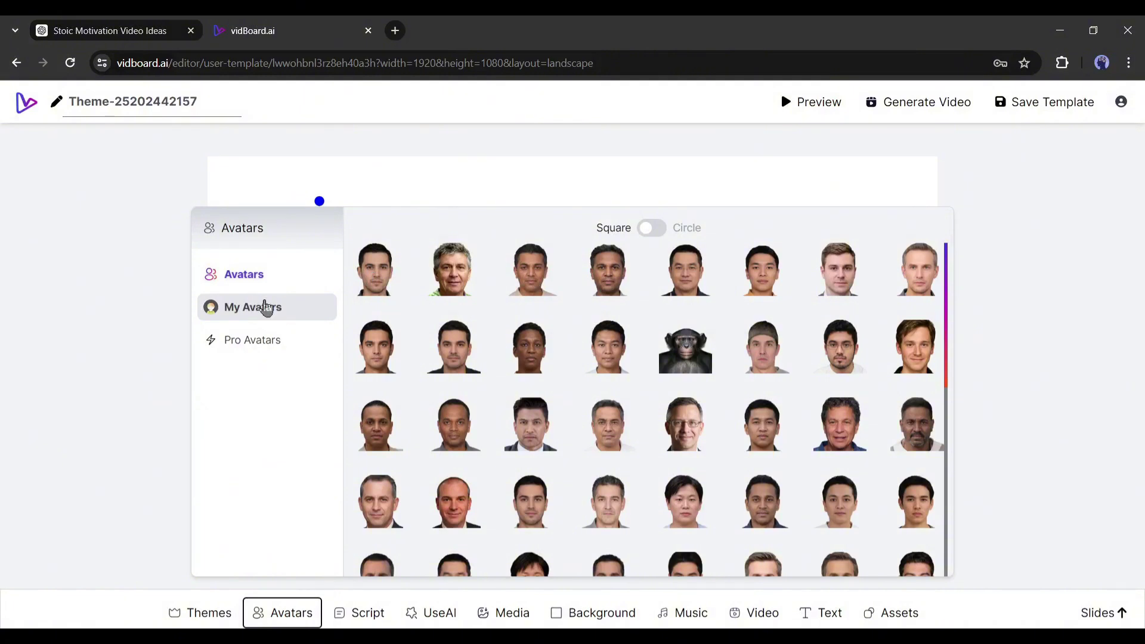
Step: Add the Pro Avatars woman in a dark blazer, enlarge her and centre her on the canvas
{"action": "left_click", "coordinate": [245, 314]}
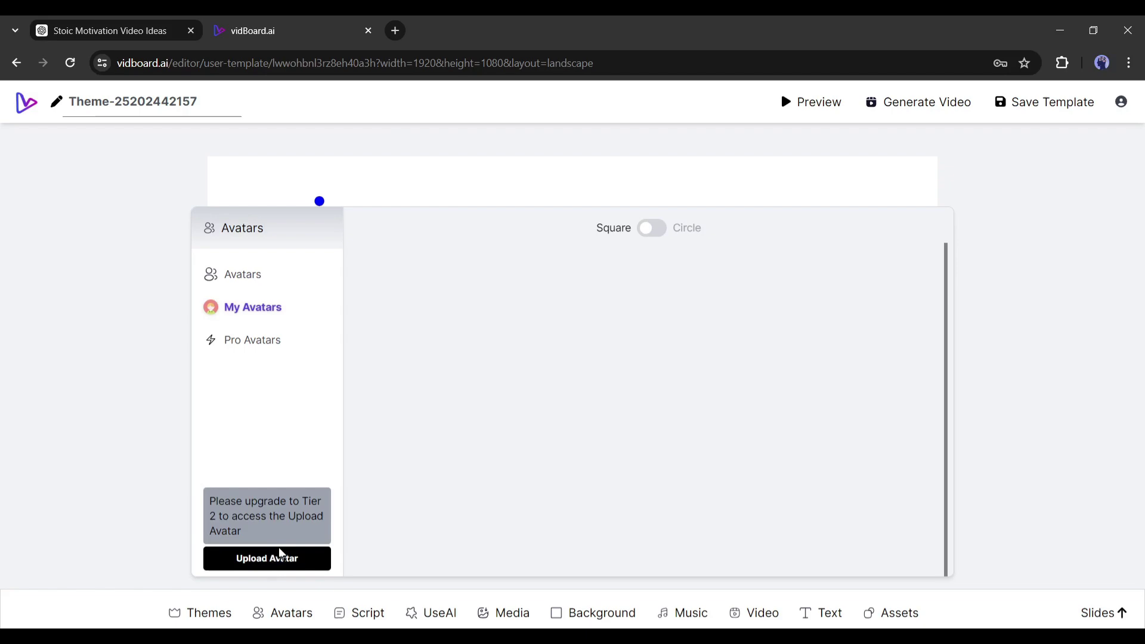
{"action": "left_click", "coordinate": [241, 341]}
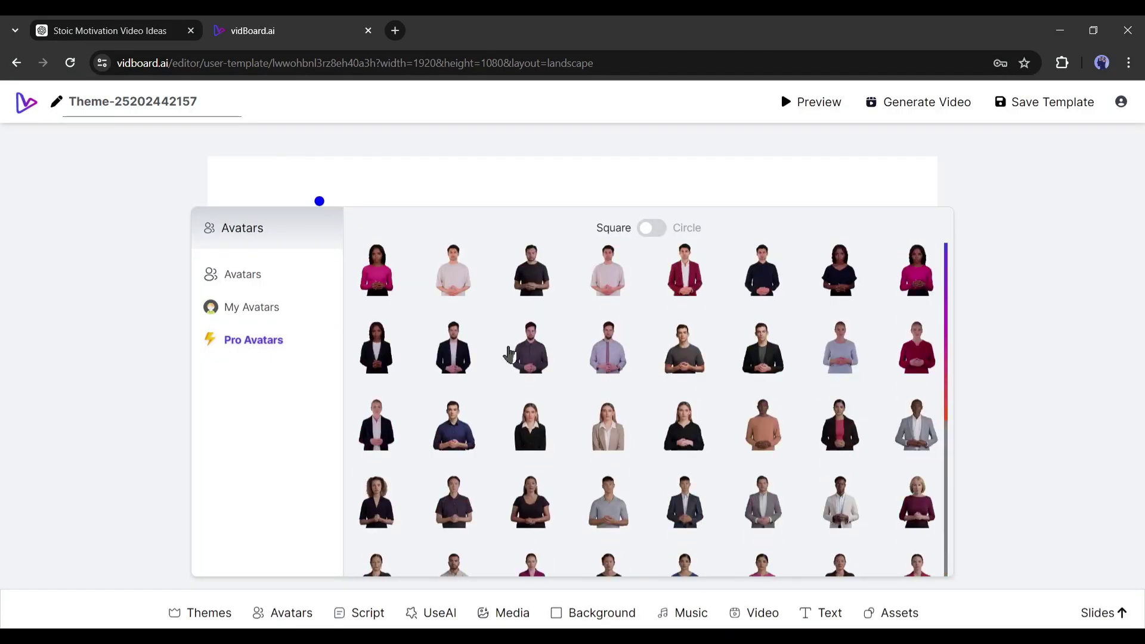
{"action": "scroll", "coordinate": [685, 435], "scroll_direction": "down", "scroll_amount": 5}
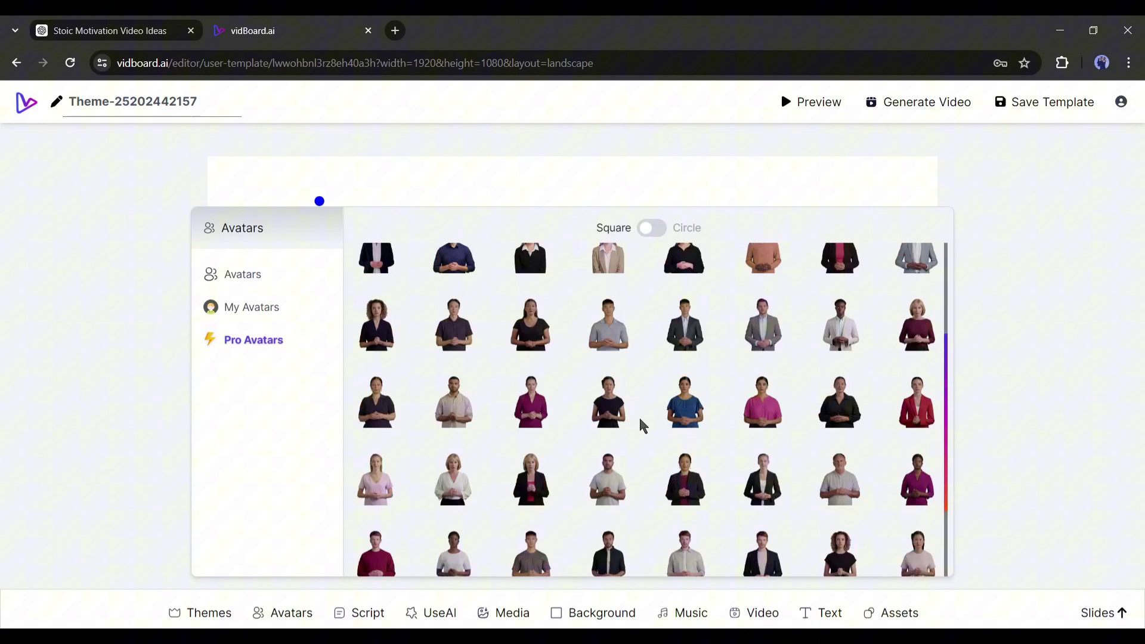
{"action": "left_click", "coordinate": [639, 427]}
{"action": "left_click_drag", "start_coordinate": [481, 459], "coordinate": [563, 540]}
{"action": "left_click_drag", "start_coordinate": [501, 506], "coordinate": [680, 539]}
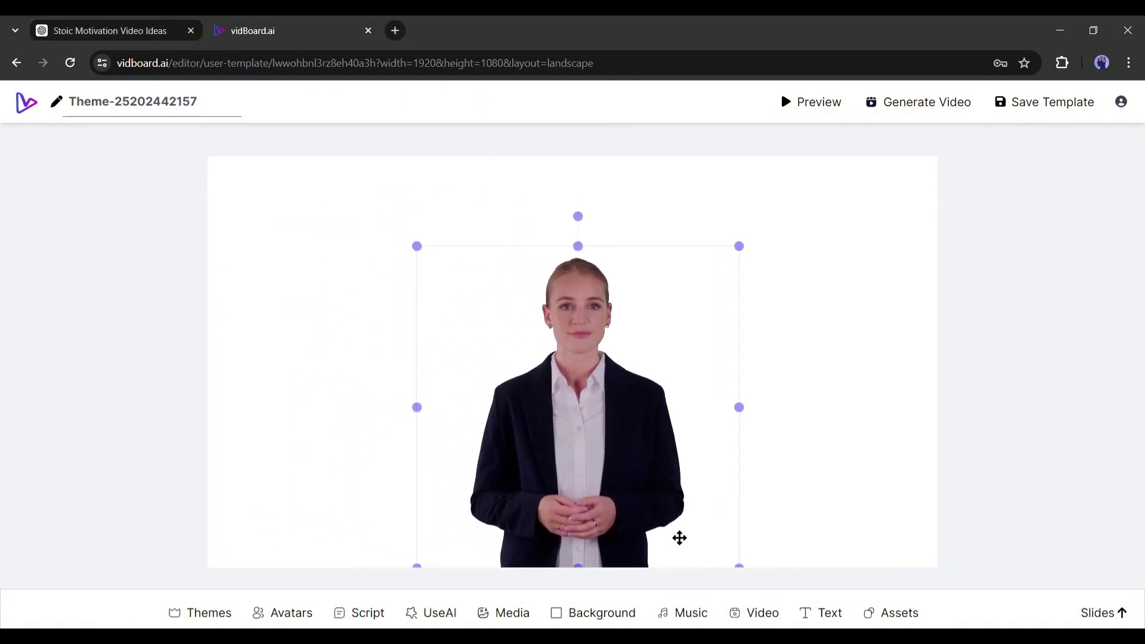
{"action": "left_click", "coordinate": [825, 429]}
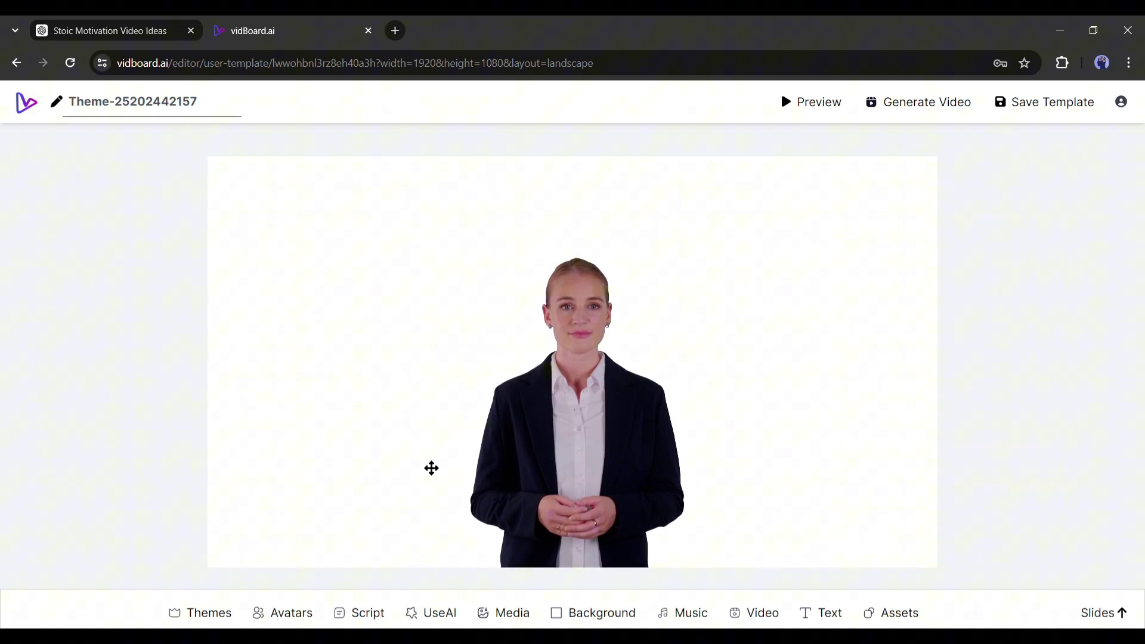
Step: Search backgrounds for 'room' and set the green-wall room photo as the slide background
{"action": "left_click", "coordinate": [583, 611]}
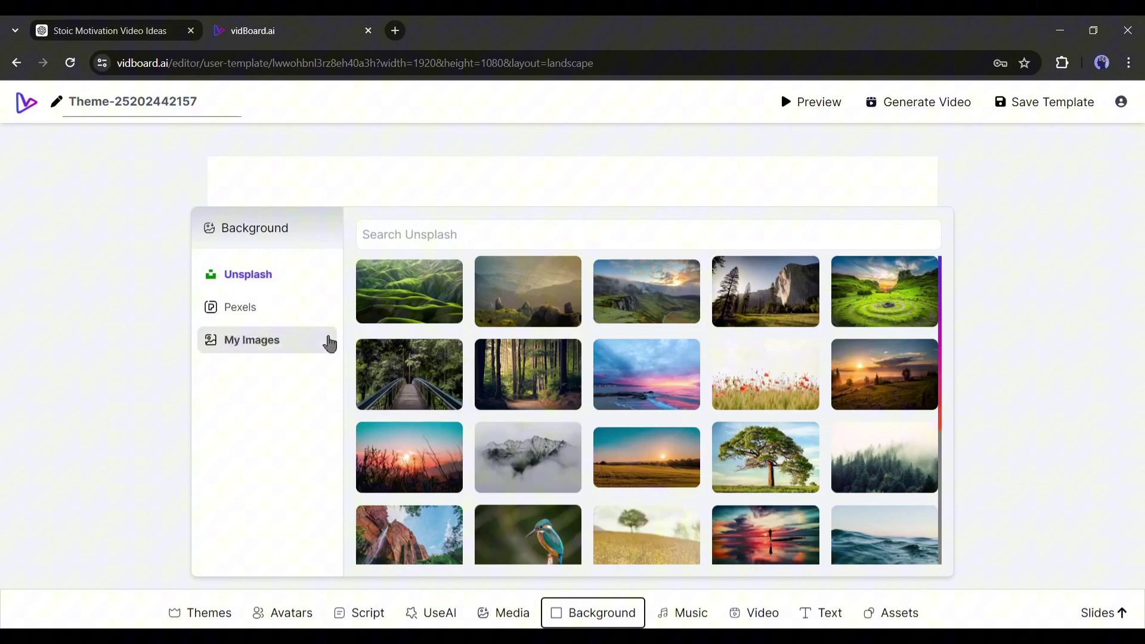
{"action": "left_click", "coordinate": [413, 233]}
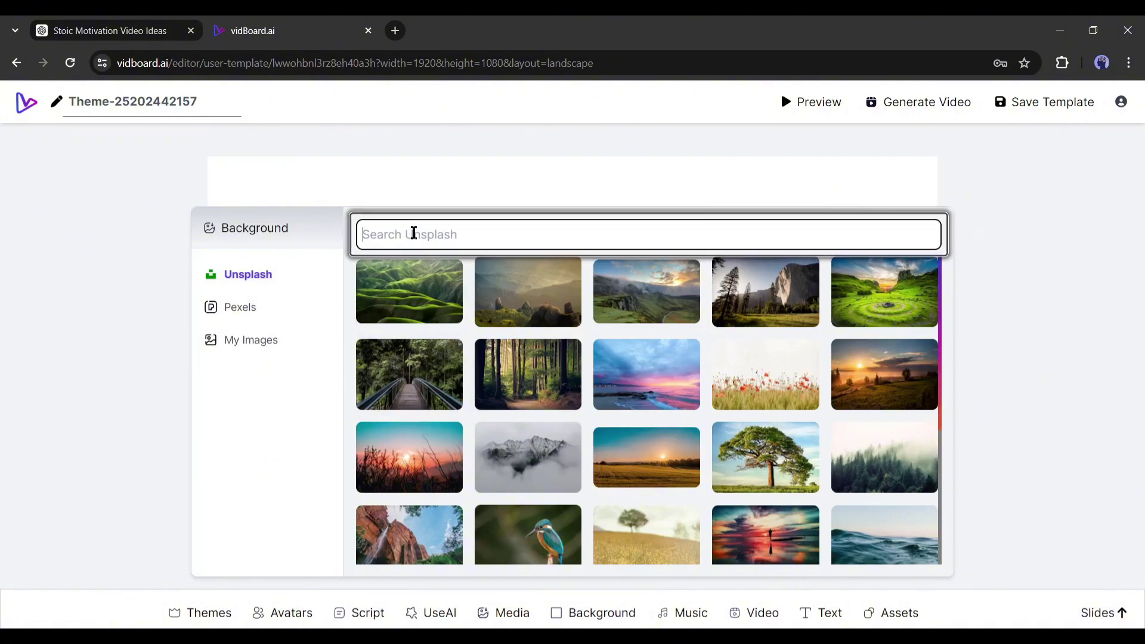
{"action": "type", "text": "room"}
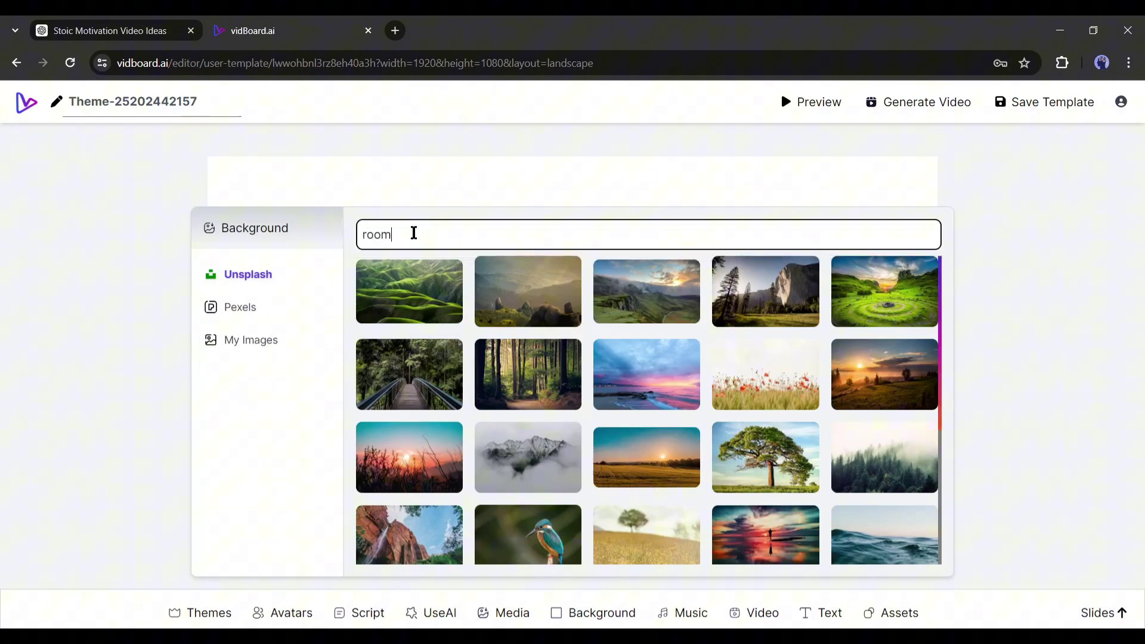
{"action": "scroll", "coordinate": [731, 389], "scroll_direction": "down", "scroll_amount": 2}
{"action": "left_click", "coordinate": [885, 488]}
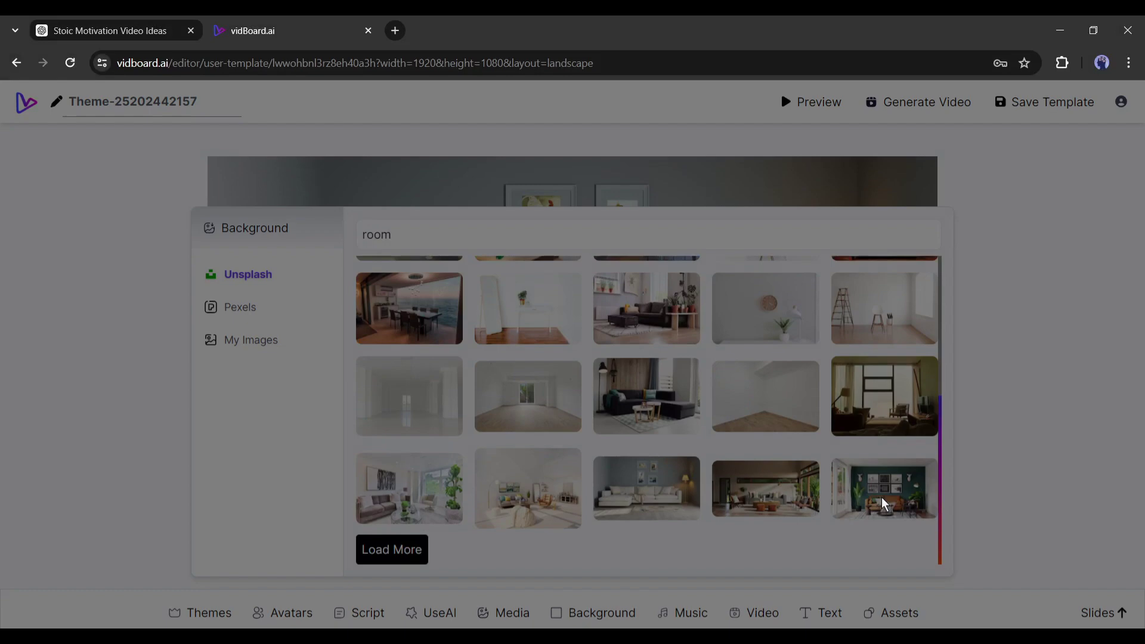
{"action": "left_click", "coordinate": [598, 183]}
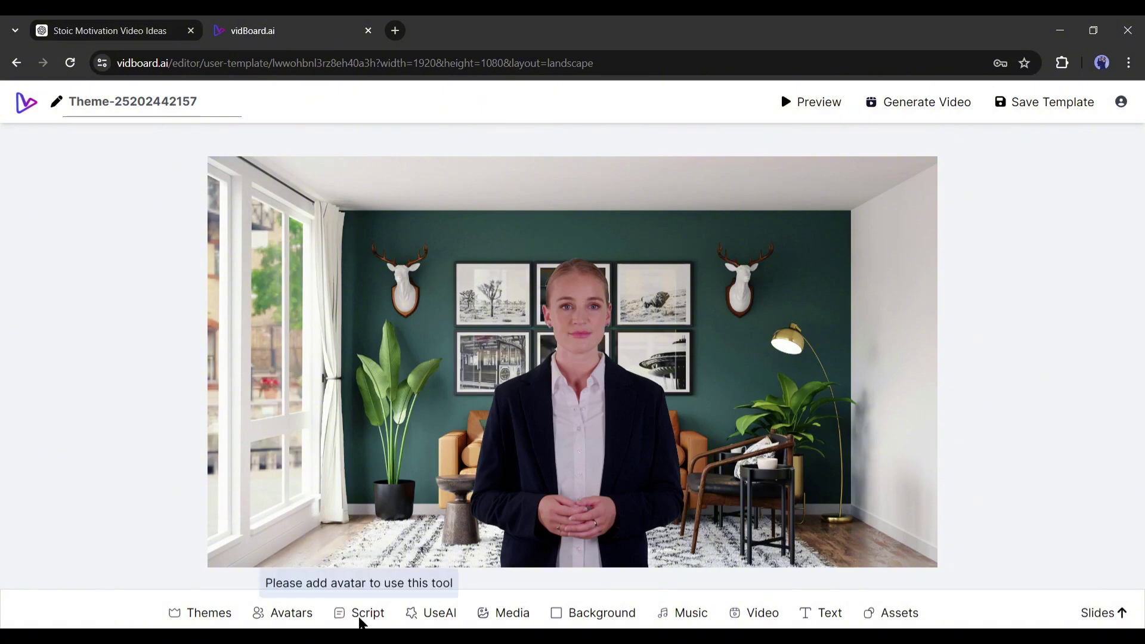
Step: Open the Script panel and place the cursor in Slide 1's script box
{"action": "left_click", "coordinate": [284, 613]}
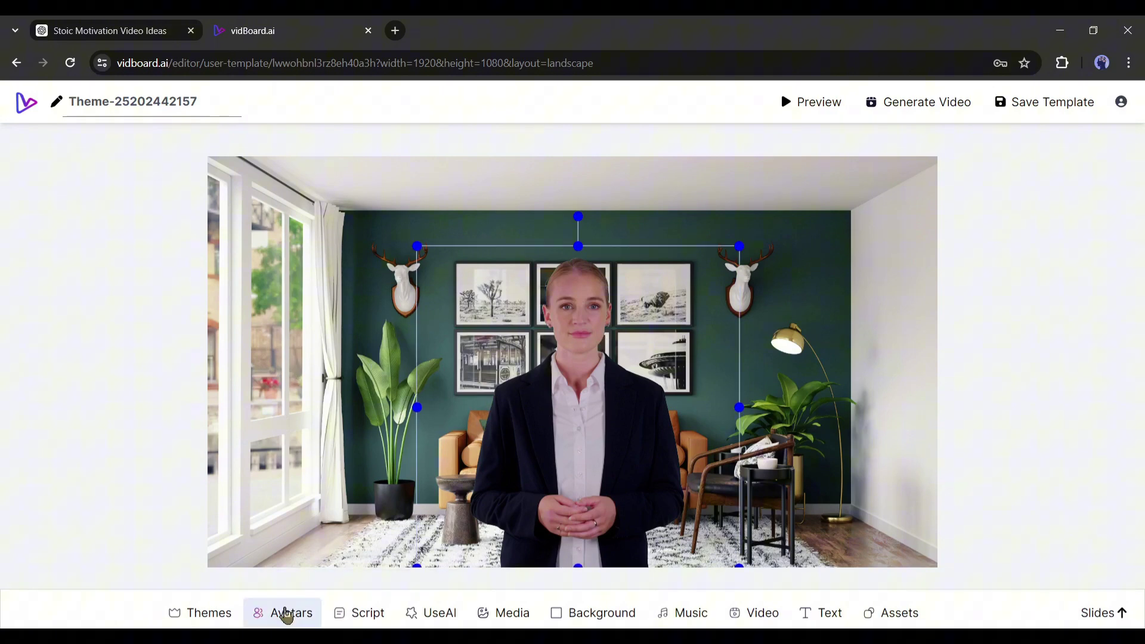
{"action": "left_click", "coordinate": [359, 621]}
{"action": "left_click", "coordinate": [666, 295]}
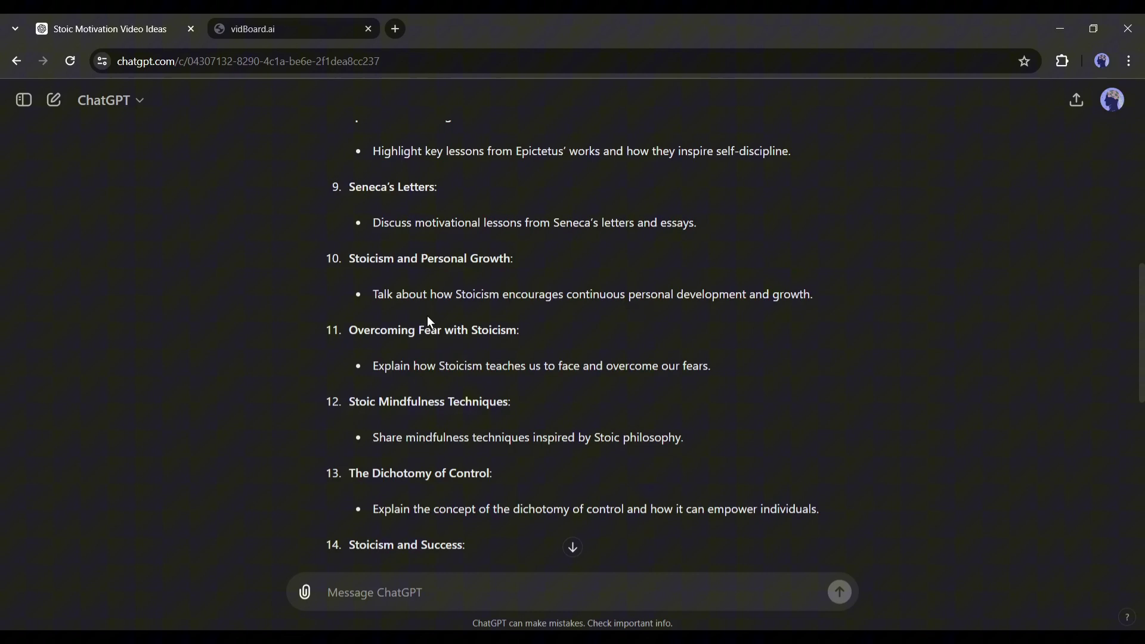
Step: Ask ChatGPT for a YouTube script on 'Stoicism and Personal Growth' including the continuous-development bullet
{"action": "left_click", "coordinate": [375, 592]}
{"action": "type", "text": "Can You "}
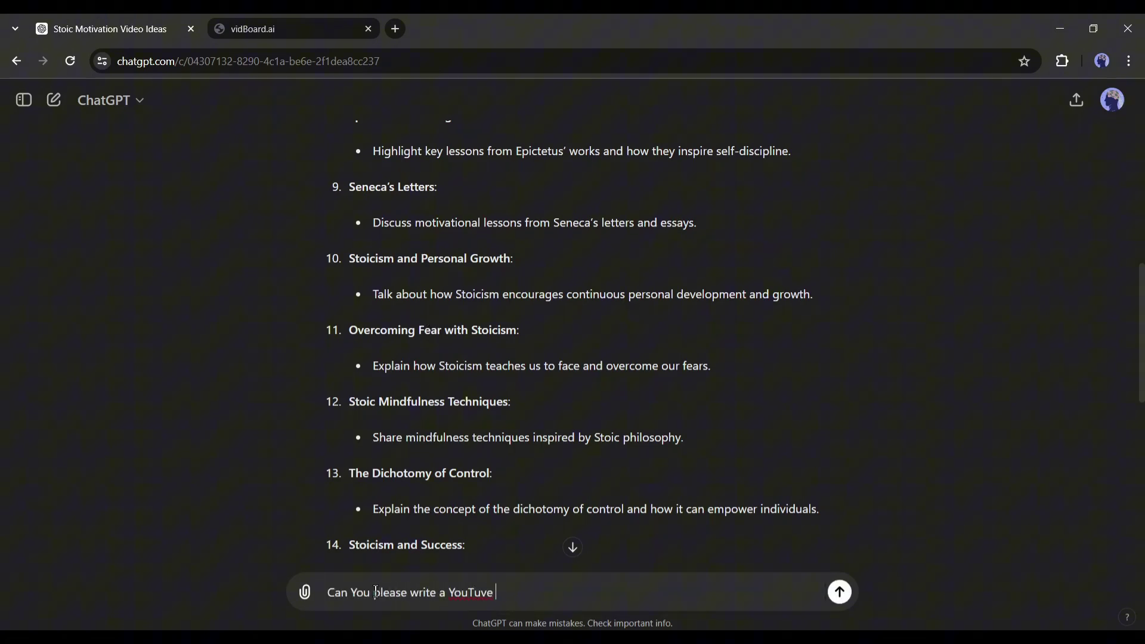
{"action": "type", "text": "please write a YouTube video script on \""}
{"action": "left_click_drag", "start_coordinate": [350, 258], "coordinate": [532, 263]}
{"action": "key", "text": "ctrl+c"}
{"action": "left_click", "coordinate": [362, 225]}
{"action": "left_click", "coordinate": [646, 590]}
{"action": "key", "text": "ctrl+v"}
{"action": "type", "text": "\"."}
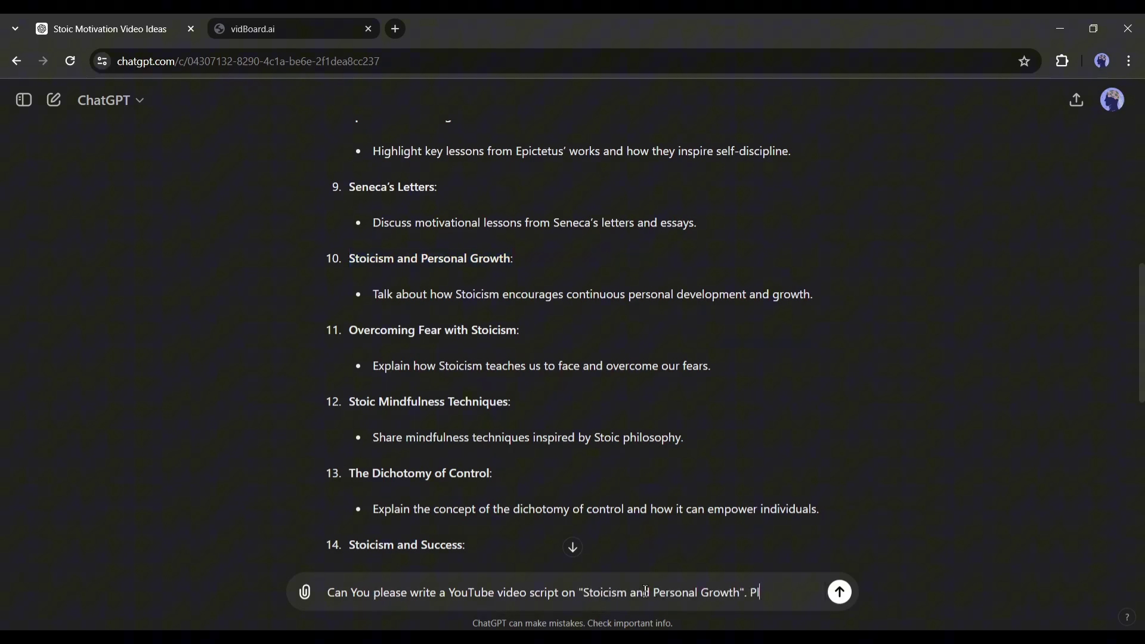
{"action": "left_click_drag", "start_coordinate": [375, 292], "coordinate": [814, 294]}
{"action": "key", "text": "ctrl+c"}
{"action": "left_click", "coordinate": [798, 591]}
{"action": "key", "text": "ctrl+v"}
{"action": "type", "text": "\""}
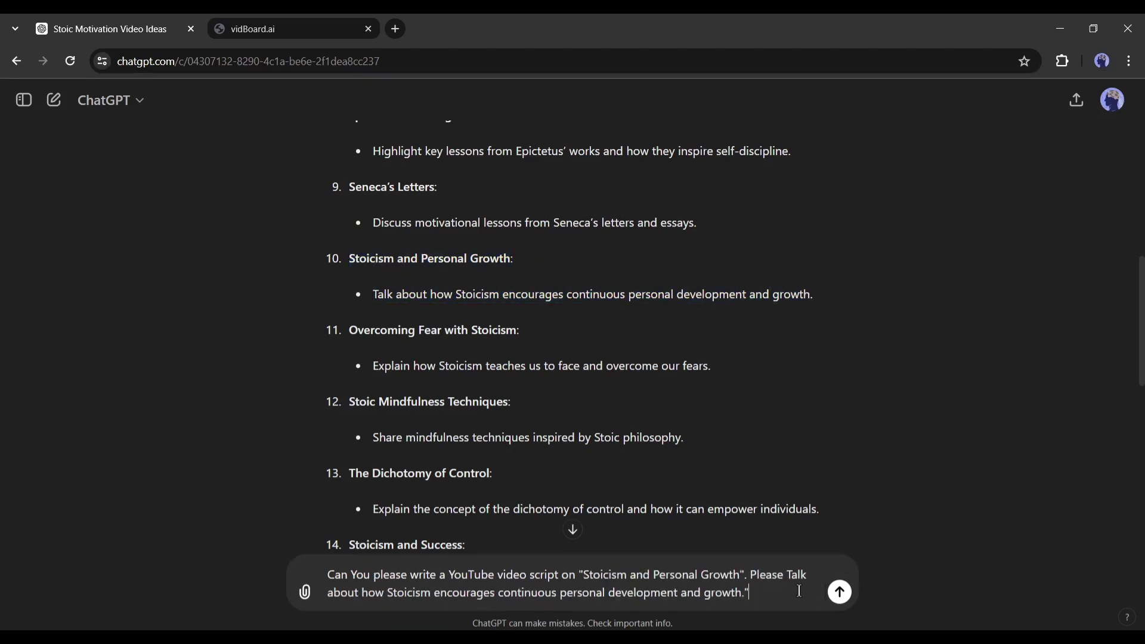
{"action": "key", "text": "Return"}
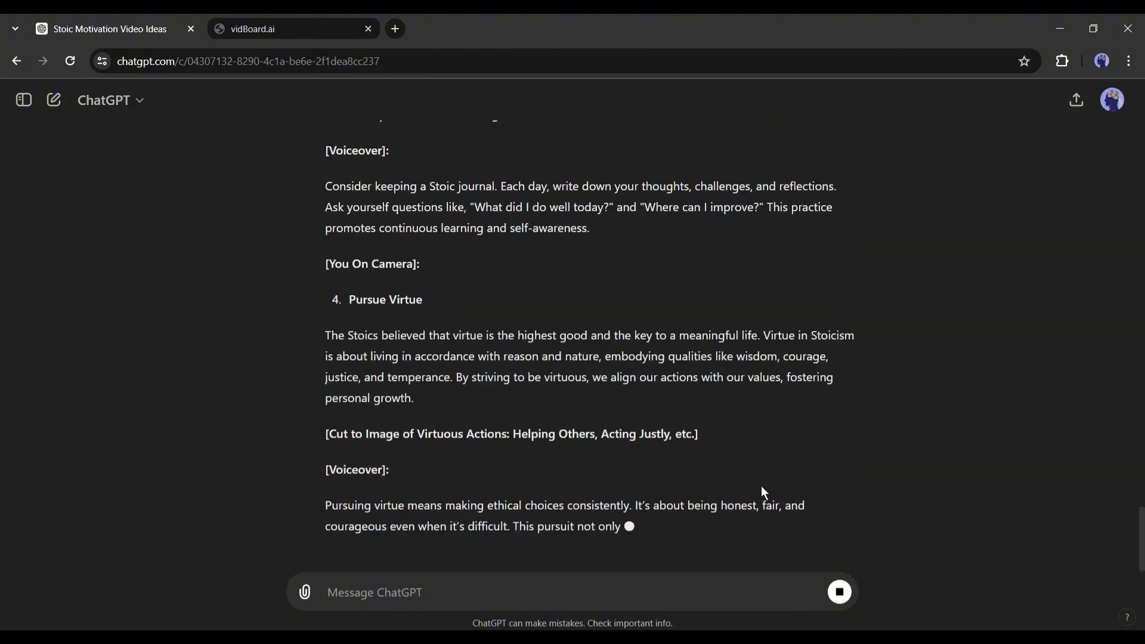
Step: Select the Personal growth and Marcus Aurelius paragraphs of the generated script
{"action": "scroll", "coordinate": [485, 434], "scroll_direction": "up", "scroll_amount": 20}
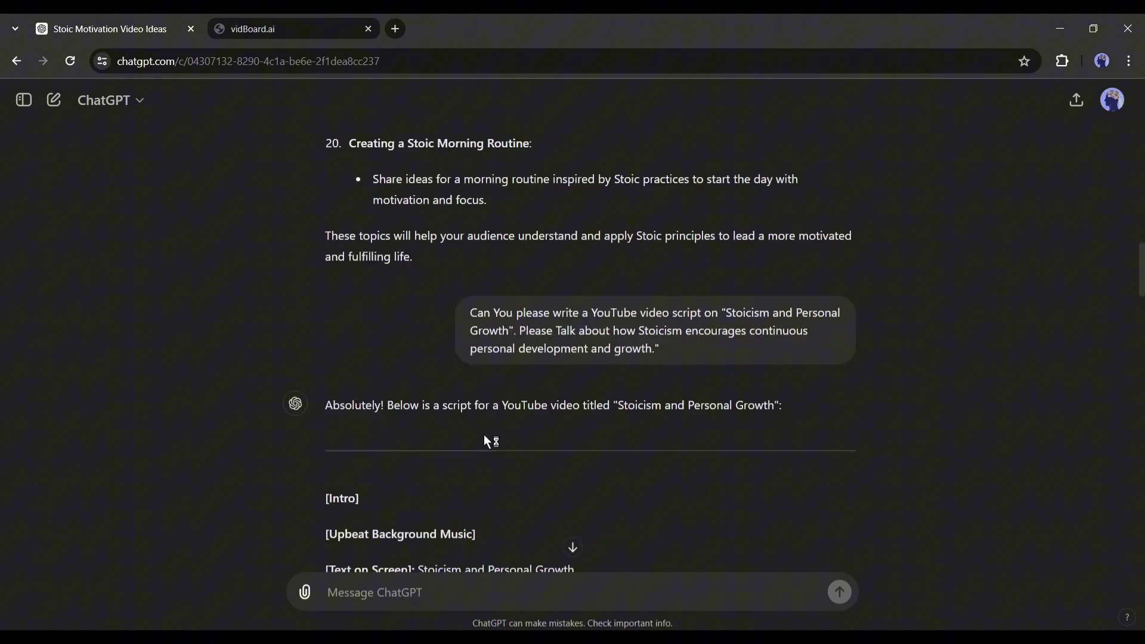
{"action": "left_click_drag", "start_coordinate": [325, 268], "coordinate": [648, 310]}
{"action": "scroll", "coordinate": [321, 239], "scroll_direction": "down", "scroll_amount": 4}
{"action": "triple_click", "coordinate": [321, 241]}
{"action": "scroll", "coordinate": [323, 250], "scroll_direction": "down", "scroll_amount": 3}
{"action": "triple_click", "coordinate": [323, 256]}
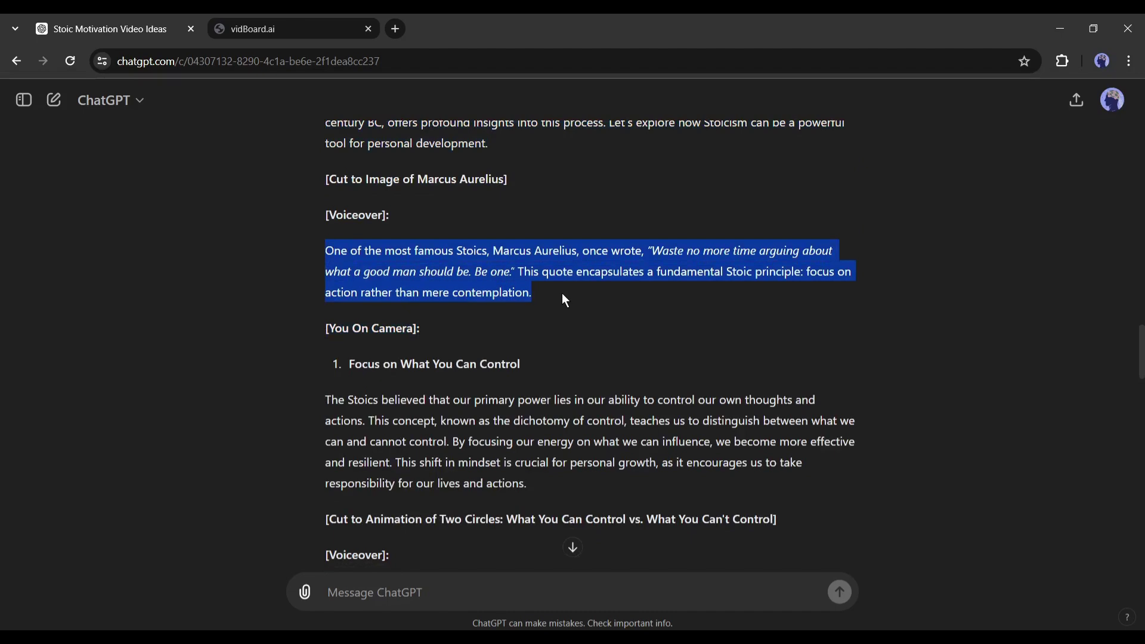
{"action": "scroll", "coordinate": [424, 321], "scroll_direction": "up", "scroll_amount": 10}
{"action": "key", "text": "ctrl+Tab"}
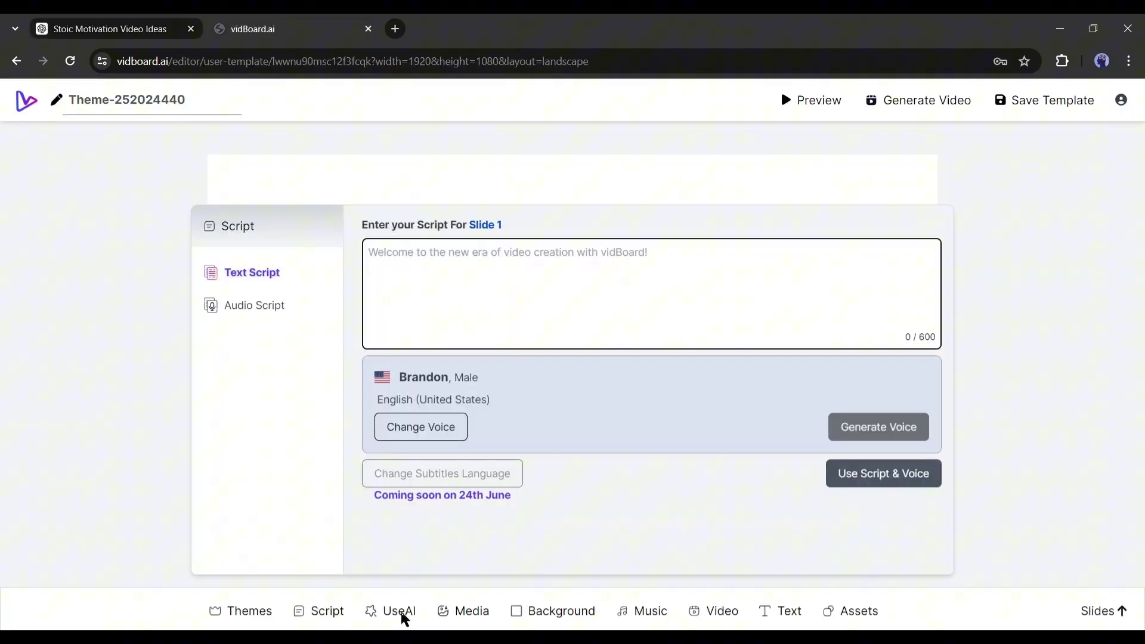
Step: Check Audio Script, then open the UseAI generator asking for slides, topic and audience
{"action": "left_click", "coordinate": [263, 308]}
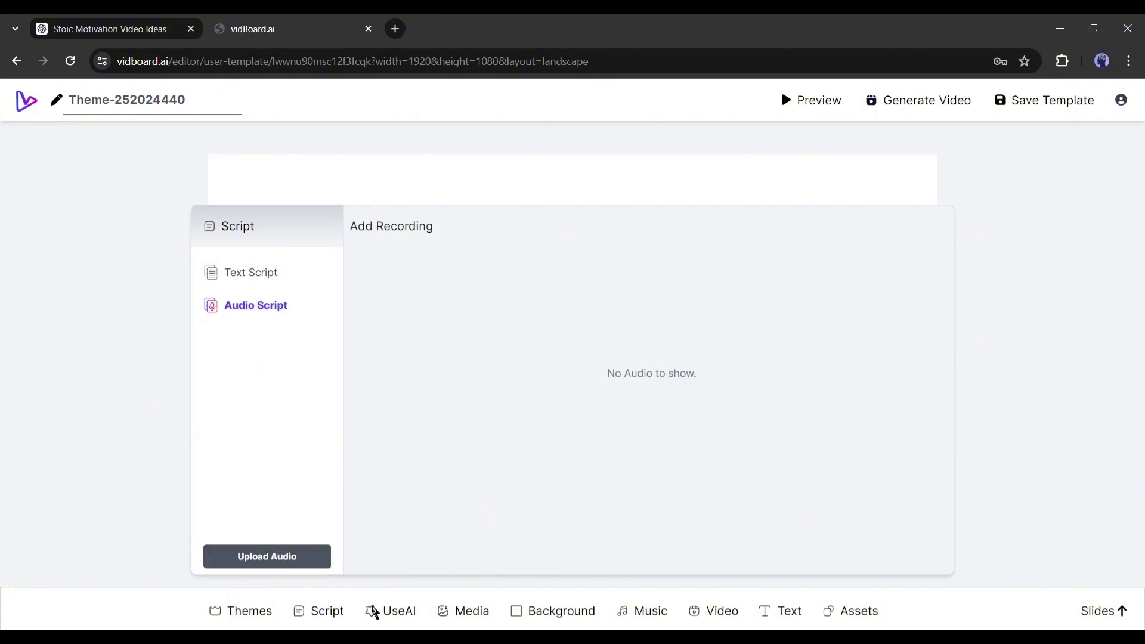
{"action": "left_click", "coordinate": [385, 613]}
{"action": "left_click", "coordinate": [374, 618]}
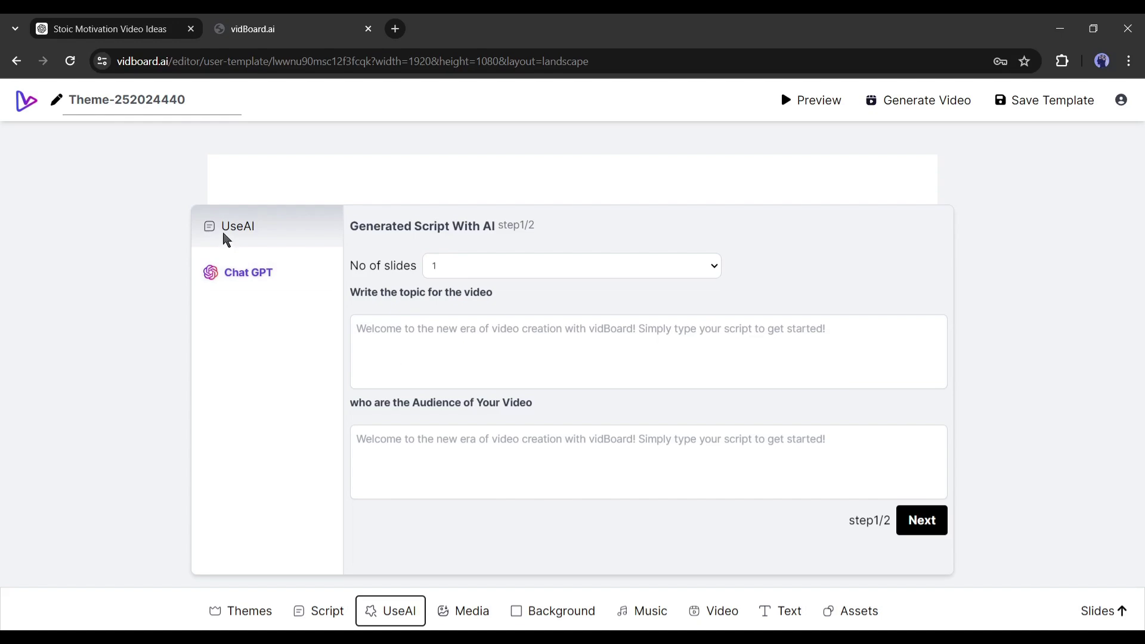
Step: Set the script to 6 slides and paste 'Stoicism and Personal Growth' from ChatGPT as the topic
{"action": "left_click", "coordinate": [256, 272]}
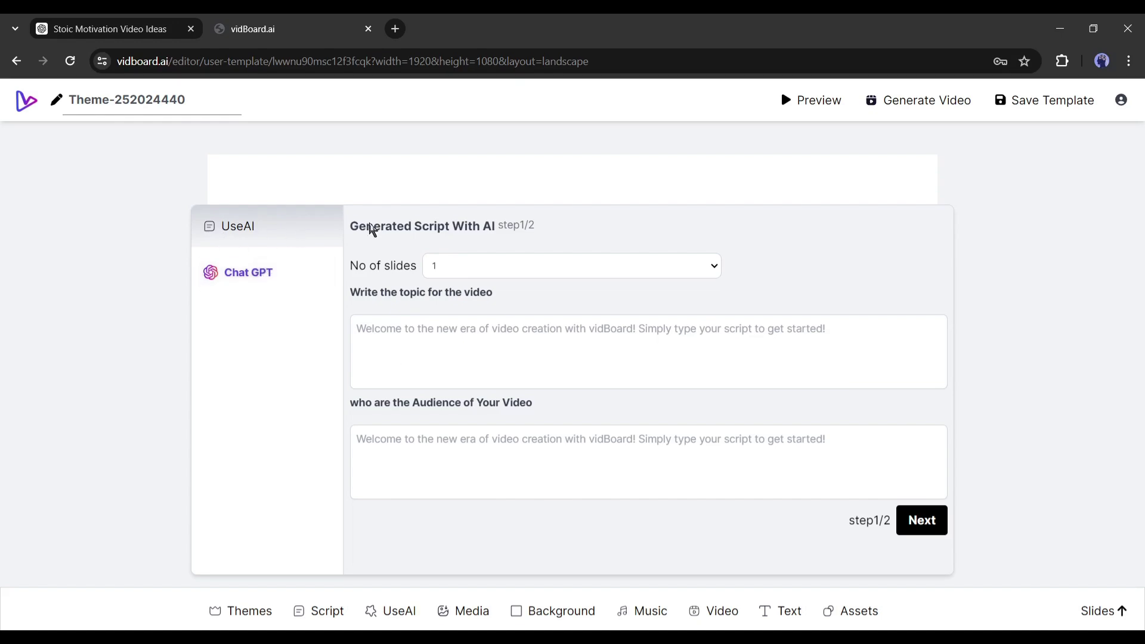
{"action": "left_click", "coordinate": [708, 266]}
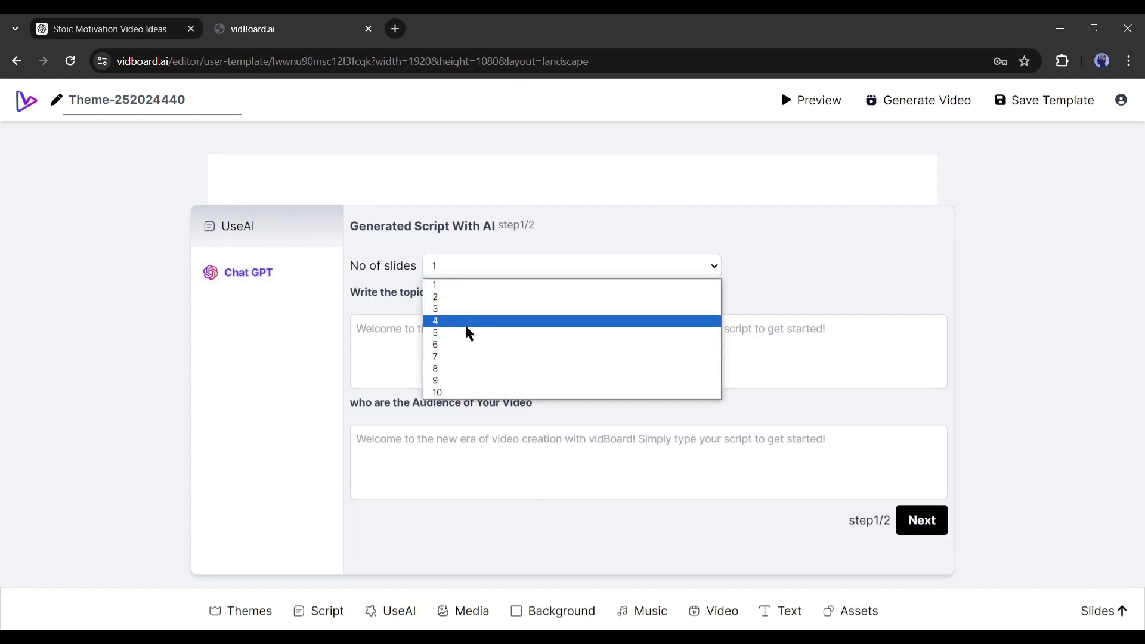
{"action": "left_click", "coordinate": [465, 349]}
{"action": "left_click", "coordinate": [486, 338]}
{"action": "key", "text": "ctrl+shift+Tab"}
{"action": "scroll", "coordinate": [573, 358], "scroll_direction": "up", "scroll_amount": 8}
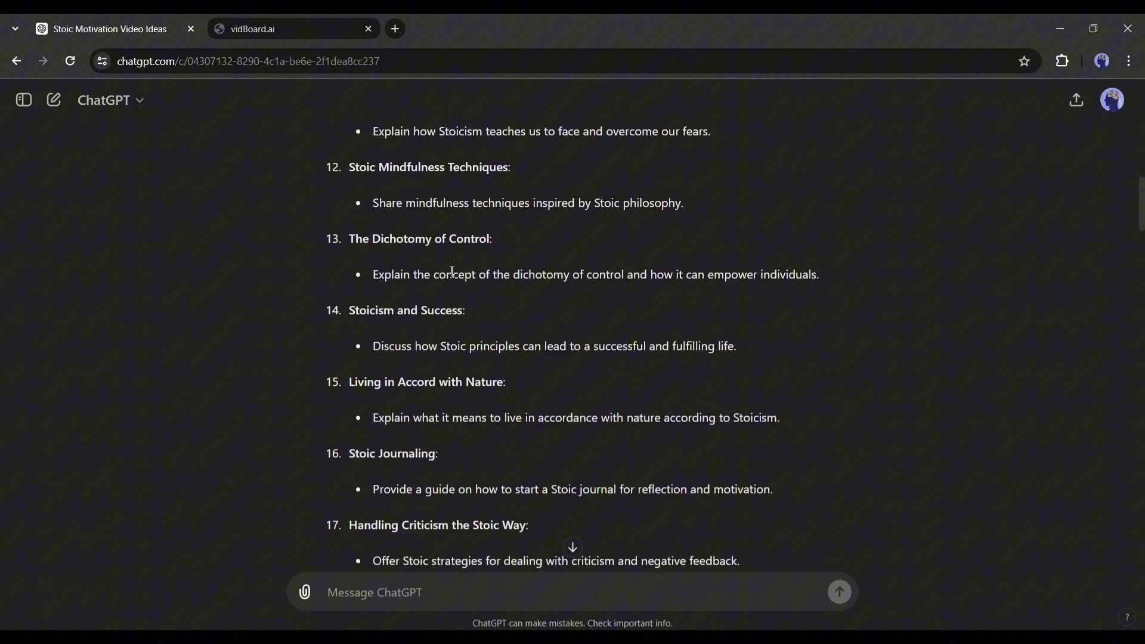
{"action": "left_click_drag", "start_coordinate": [404, 322], "coordinate": [349, 322]}
{"action": "key", "text": "ctrl+c"}
{"action": "key", "text": "ctrl+Tab"}
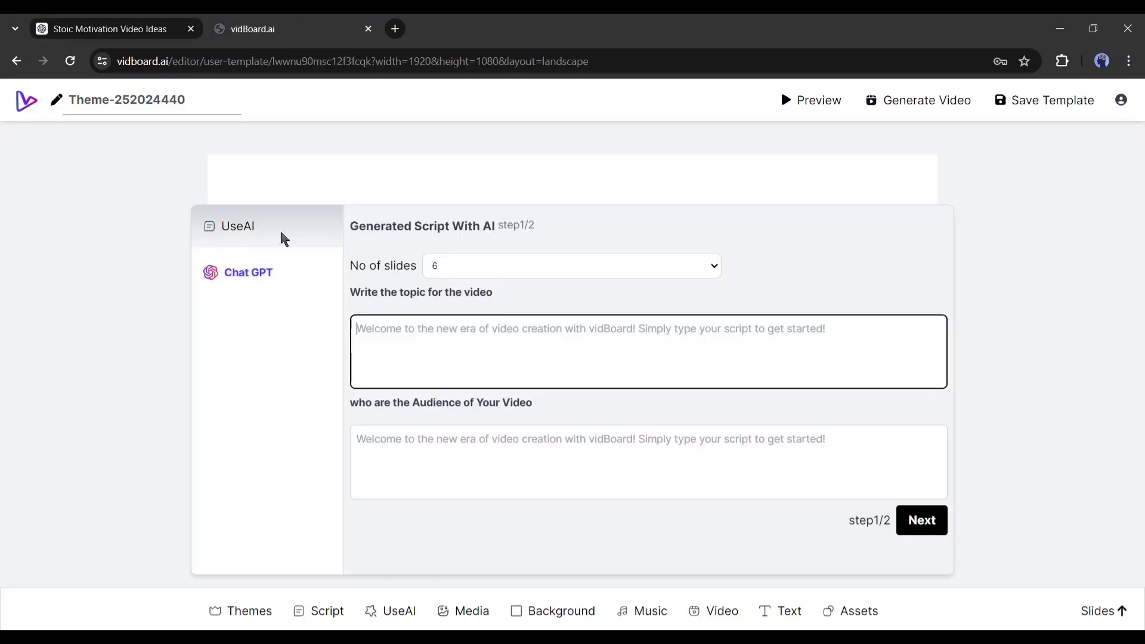
{"action": "key", "text": "ctrl+v"}
{"action": "left_click", "coordinate": [791, 296]}
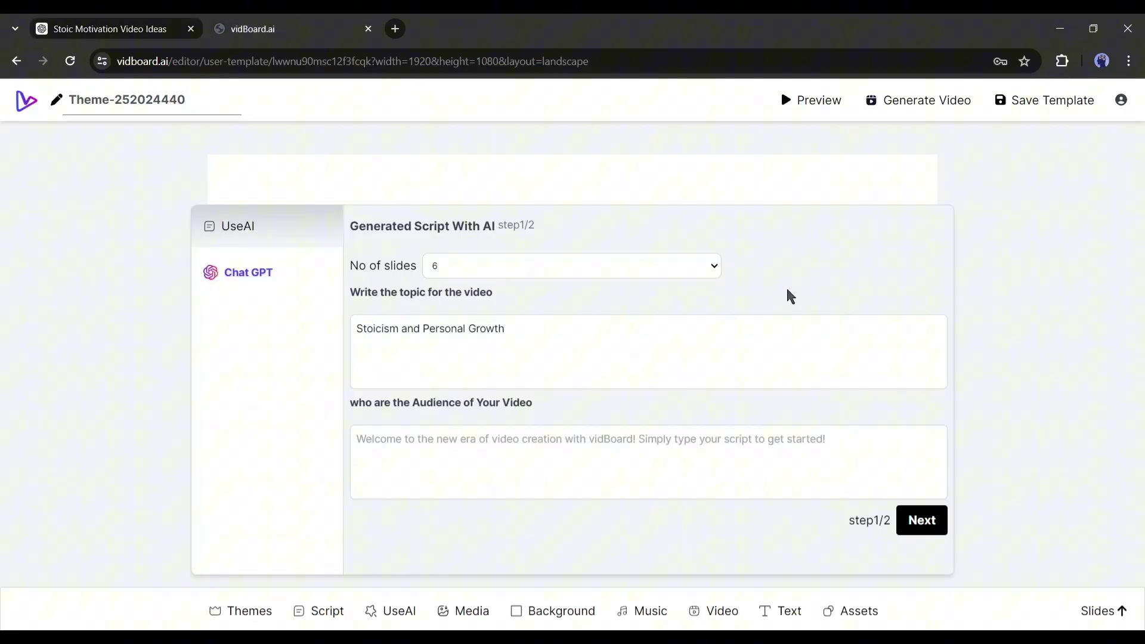
Step: Move to step 2 and paste ChatGPT's continuous personal-development bullet as the script objective
{"action": "left_click", "coordinate": [487, 451]}
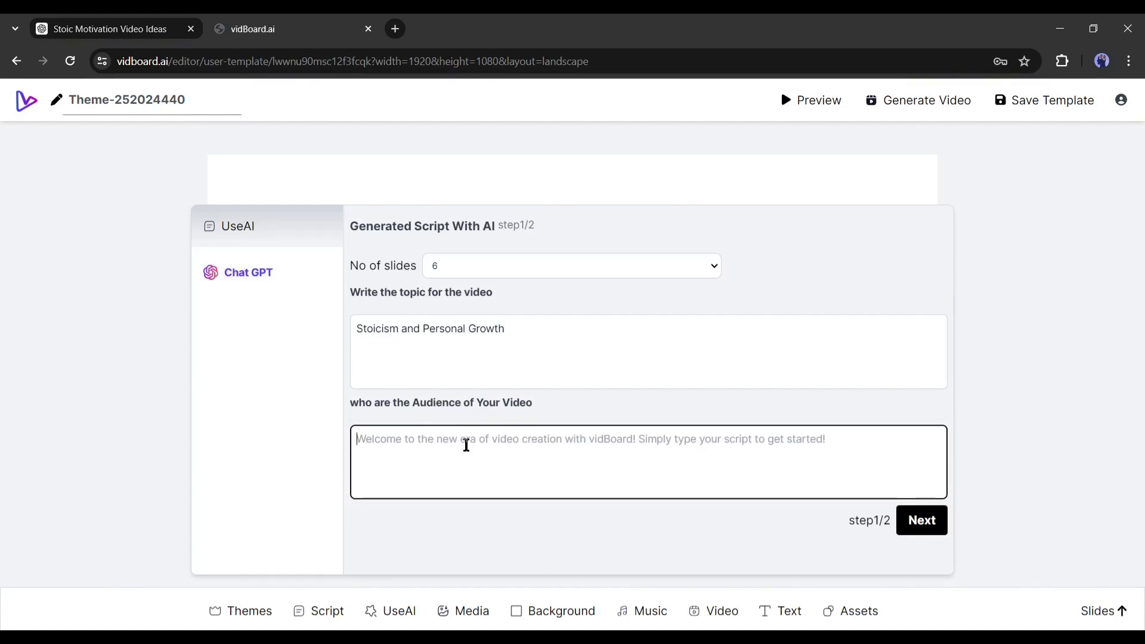
{"action": "left_click", "coordinate": [580, 408]}
{"action": "left_click", "coordinate": [922, 520]}
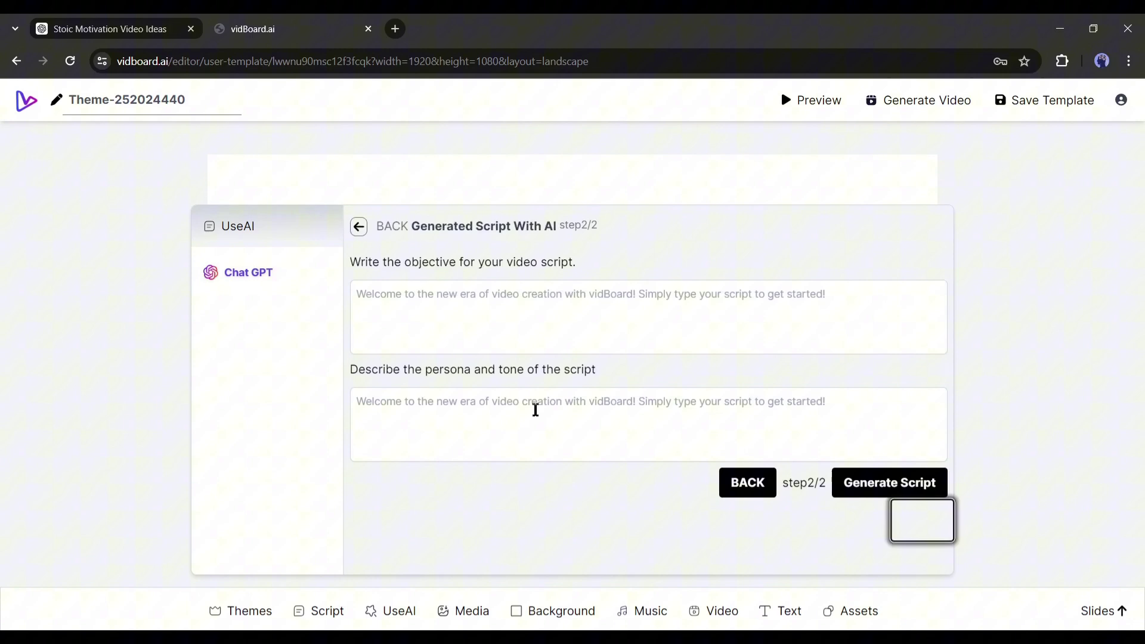
{"action": "left_click", "coordinate": [453, 288]}
{"action": "left_click", "coordinate": [54, 28]}
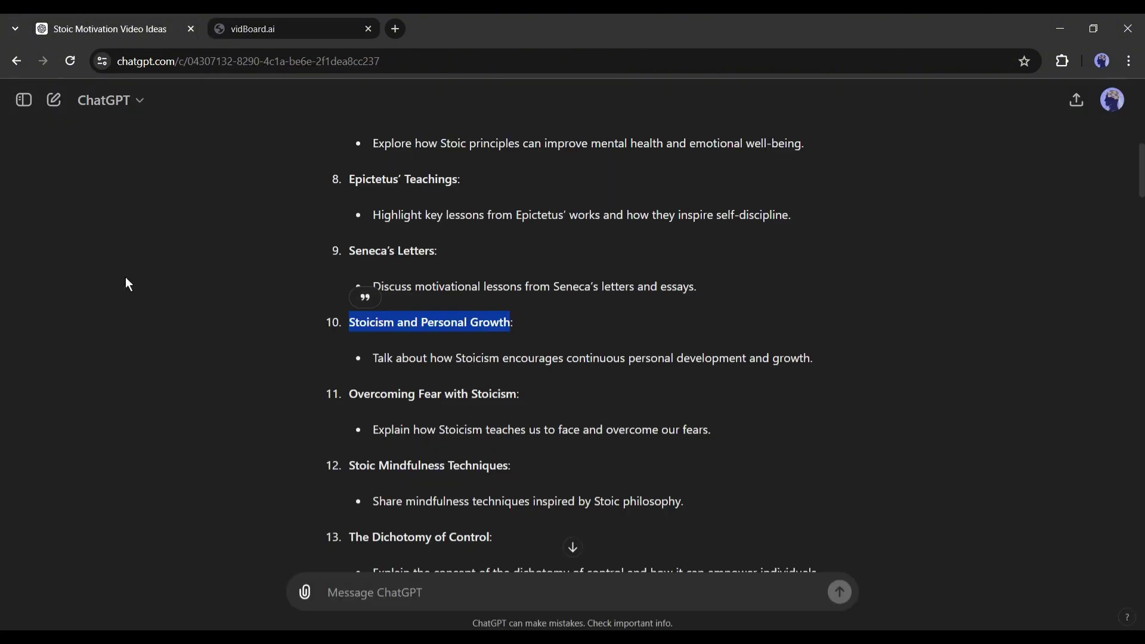
{"action": "left_click_drag", "start_coordinate": [376, 361], "coordinate": [821, 366]}
{"action": "key", "text": "ctrl+c"}
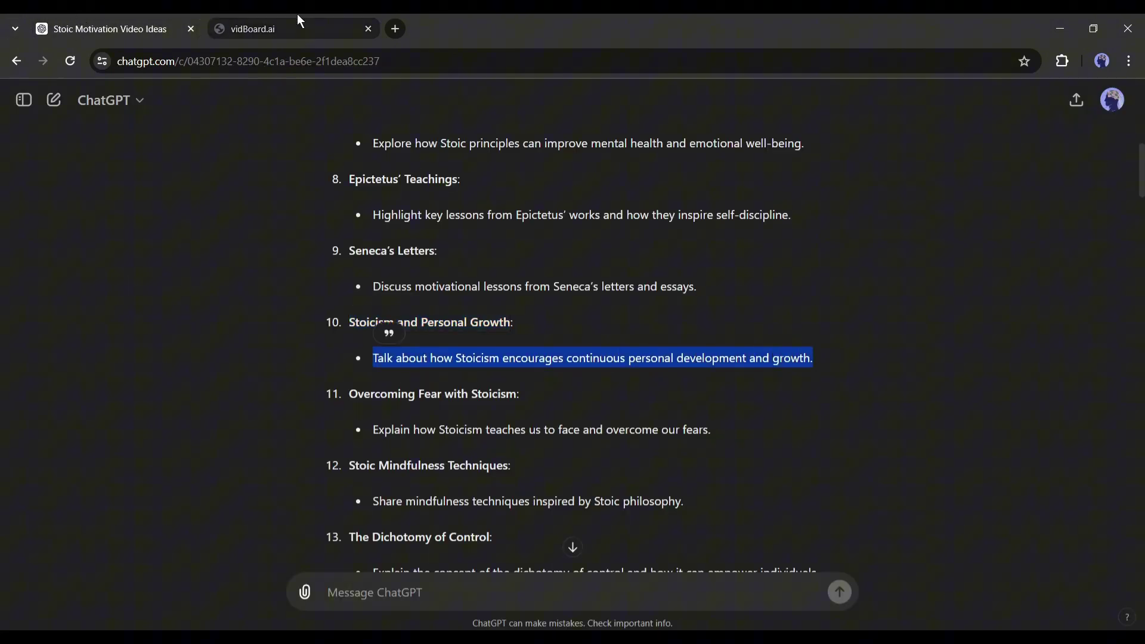
{"action": "left_click", "coordinate": [254, 29]}
{"action": "key", "text": "ctrl+v"}
Step: Describe an engaging, friendly tone and generate the six-slide script with AI
{"action": "left_click", "coordinate": [437, 424]}
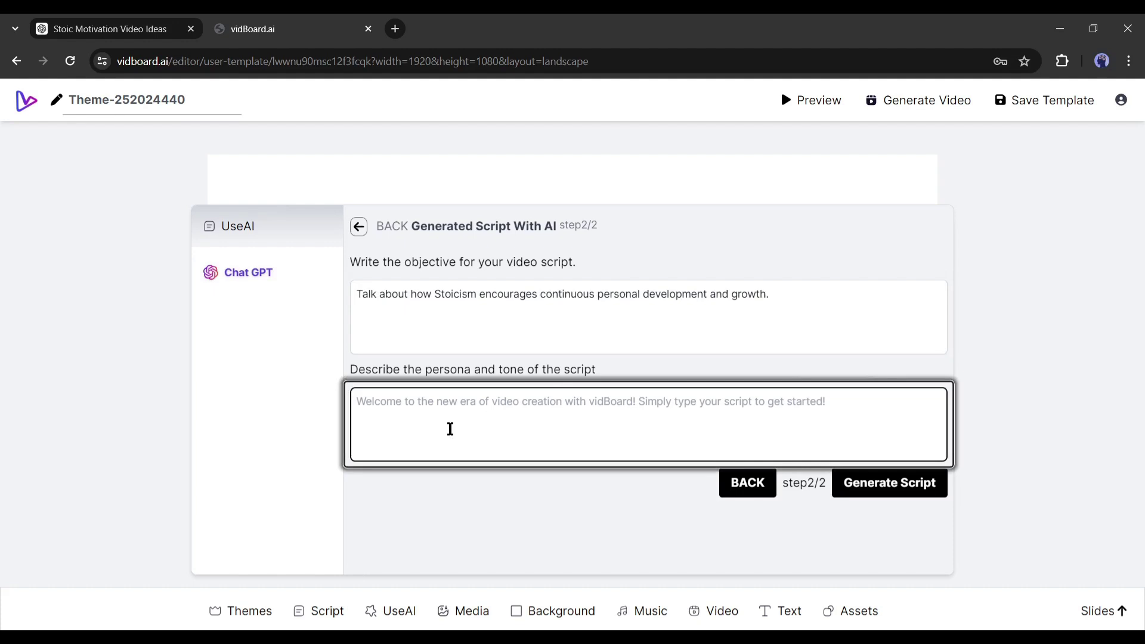
{"action": "type", "text": "Make the "}
{"action": "type", "text": "video engaging, faced"}
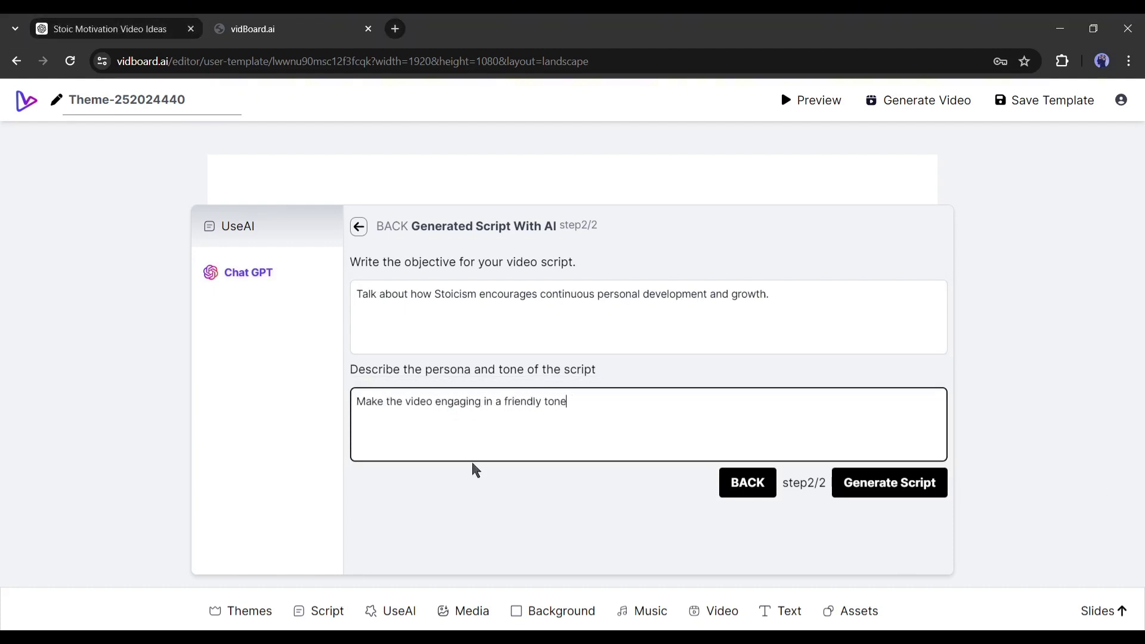
{"action": "left_click", "coordinate": [898, 482]}
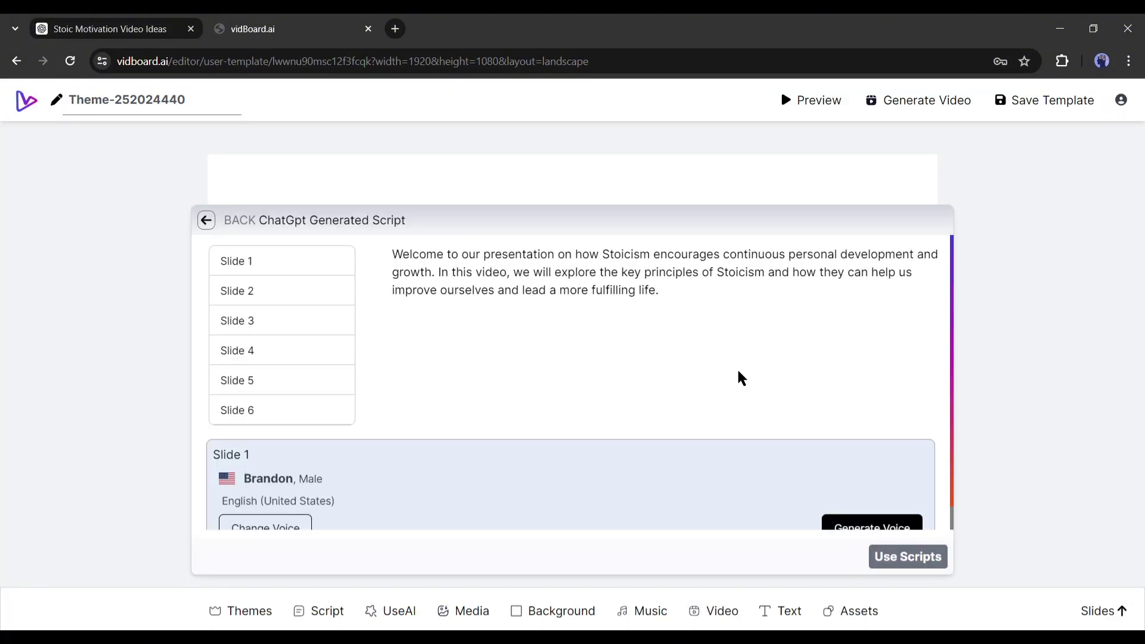
Step: Review the generated scripts for Slides 2 through 6
{"action": "scroll", "coordinate": [334, 294], "scroll_direction": "down", "scroll_amount": 1}
{"action": "scroll", "coordinate": [312, 376], "scroll_direction": "up", "scroll_amount": 1}
{"action": "left_click", "coordinate": [295, 297]}
{"action": "left_click", "coordinate": [299, 324]}
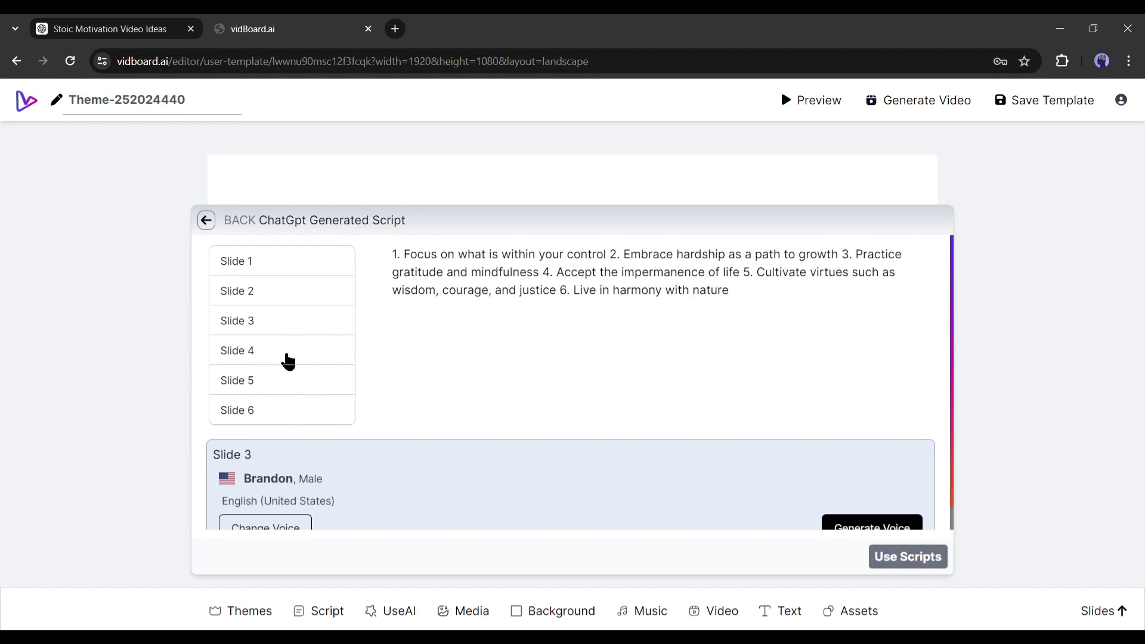
{"action": "left_click", "coordinate": [292, 364]}
{"action": "left_click", "coordinate": [292, 389]}
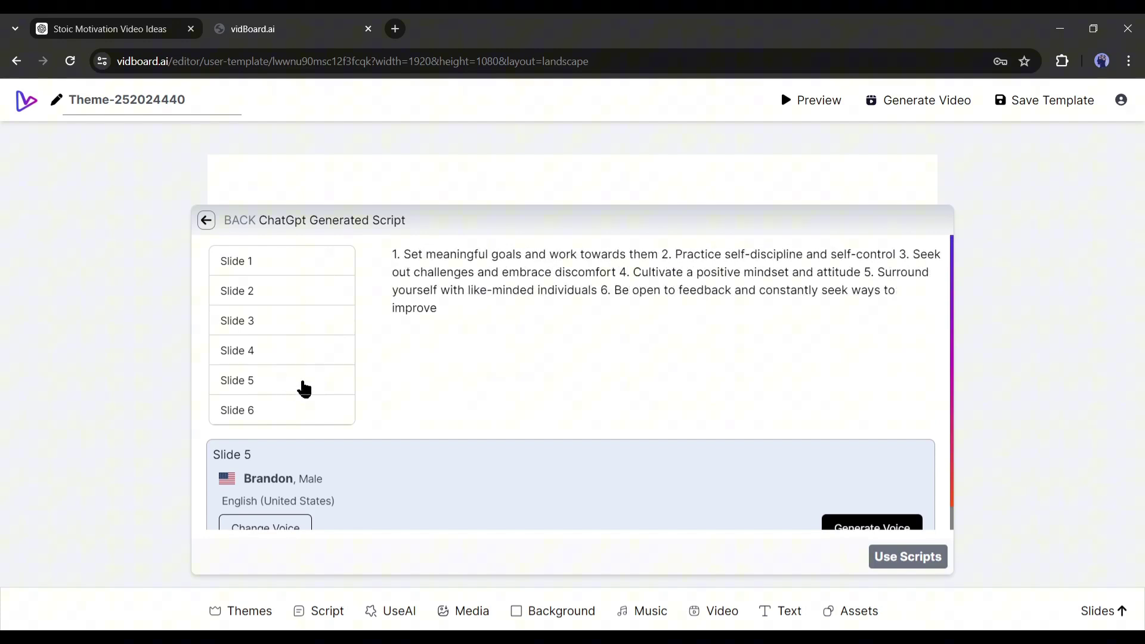
{"action": "scroll", "coordinate": [304, 389], "scroll_direction": "down", "scroll_amount": 1}
{"action": "left_click", "coordinate": [287, 393]}
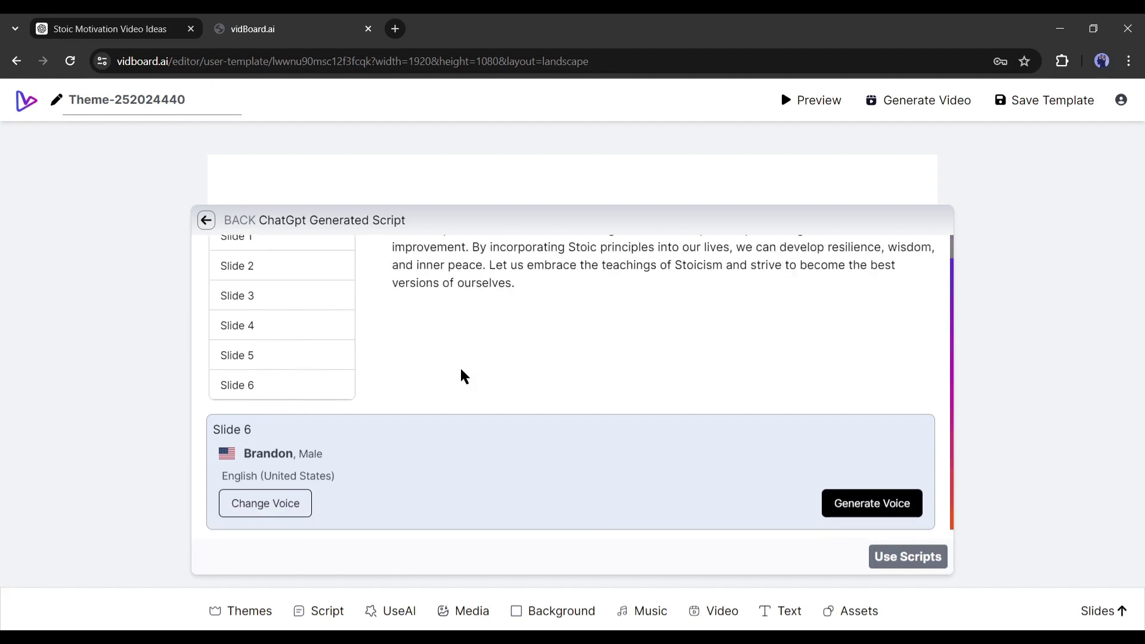
{"action": "scroll", "coordinate": [460, 358], "scroll_direction": "up", "scroll_amount": 1}
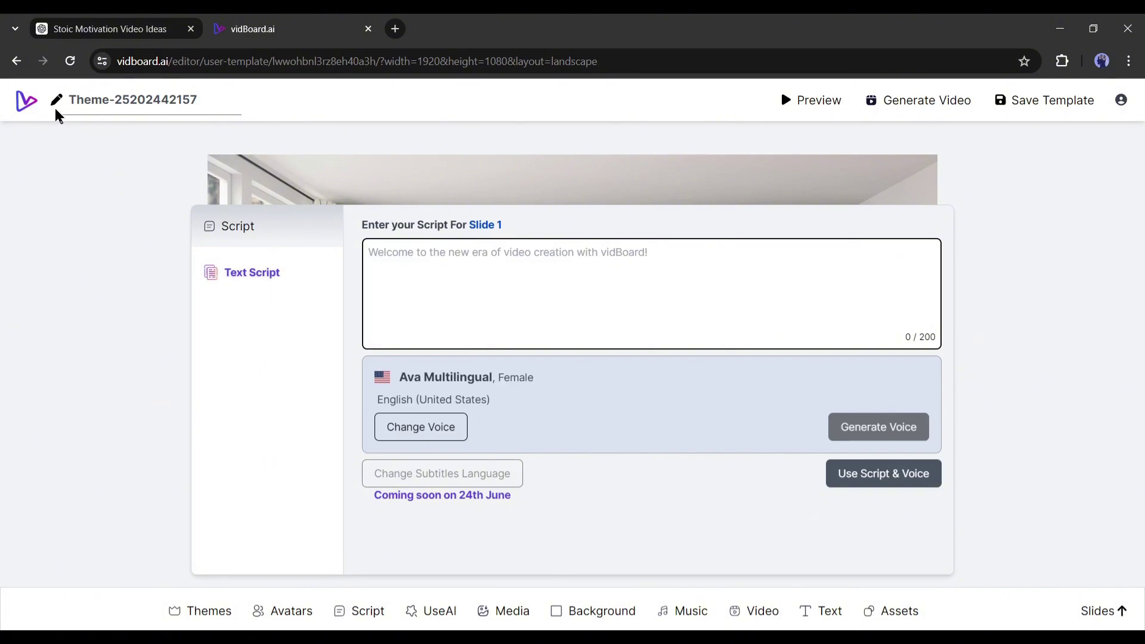
Step: Paste ChatGPT's intro paragraph into Slide 1's script, replacing [Your Channel Name] with 'our channel'
{"action": "left_click", "coordinate": [125, 29]}
{"action": "left_click", "coordinate": [500, 363]}
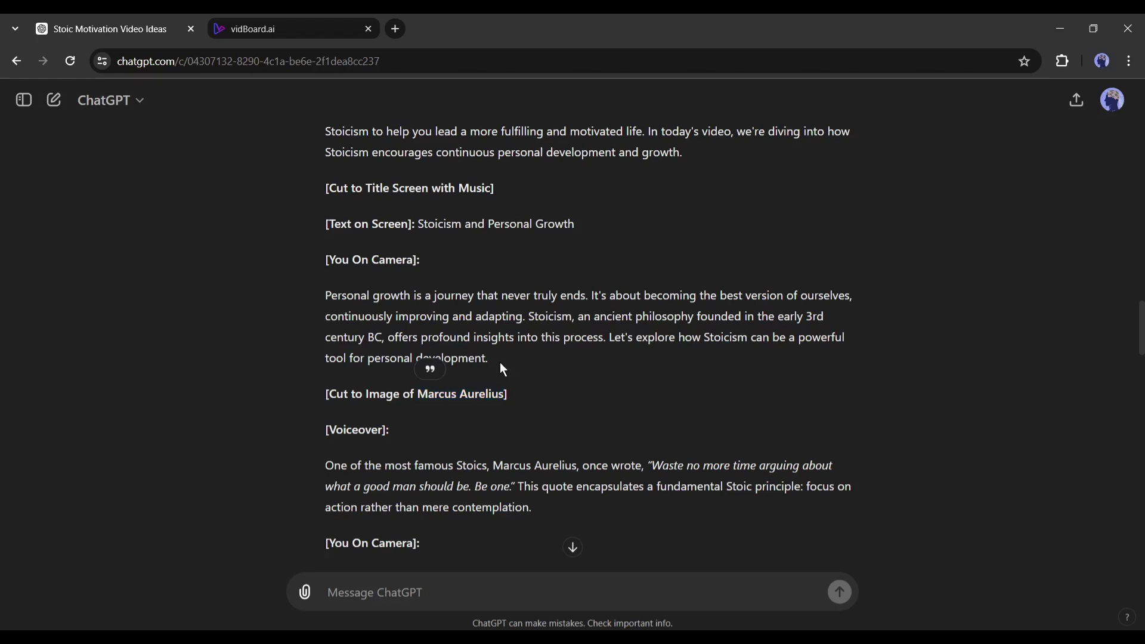
{"action": "scroll", "coordinate": [532, 360], "scroll_direction": "up", "scroll_amount": 8}
{"action": "scroll", "coordinate": [532, 359], "scroll_direction": "down", "scroll_amount": 5}
{"action": "scroll", "coordinate": [407, 339], "scroll_direction": "down", "scroll_amount": 2}
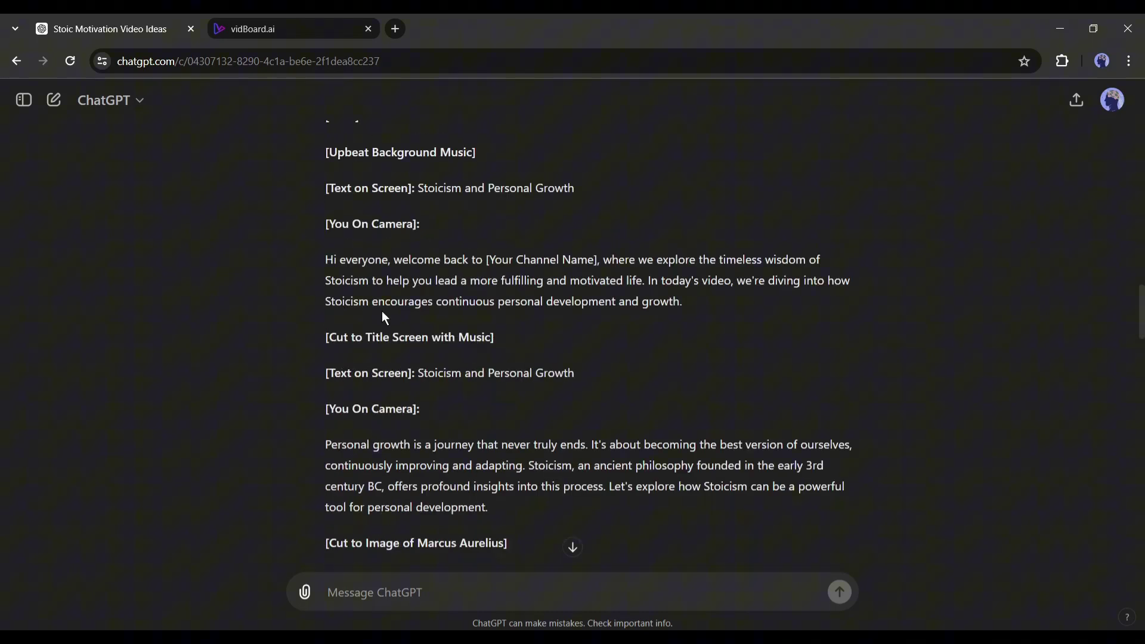
{"action": "scroll", "coordinate": [382, 320], "scroll_direction": "up", "scroll_amount": 2}
{"action": "triple_click", "coordinate": [382, 355]}
{"action": "key", "text": "ctrl+c"}
{"action": "key", "text": "ctrl+Tab"}
{"action": "key", "text": "ctrl+v"}
{"action": "left_click_drag", "start_coordinate": [520, 252], "coordinate": [624, 252]}
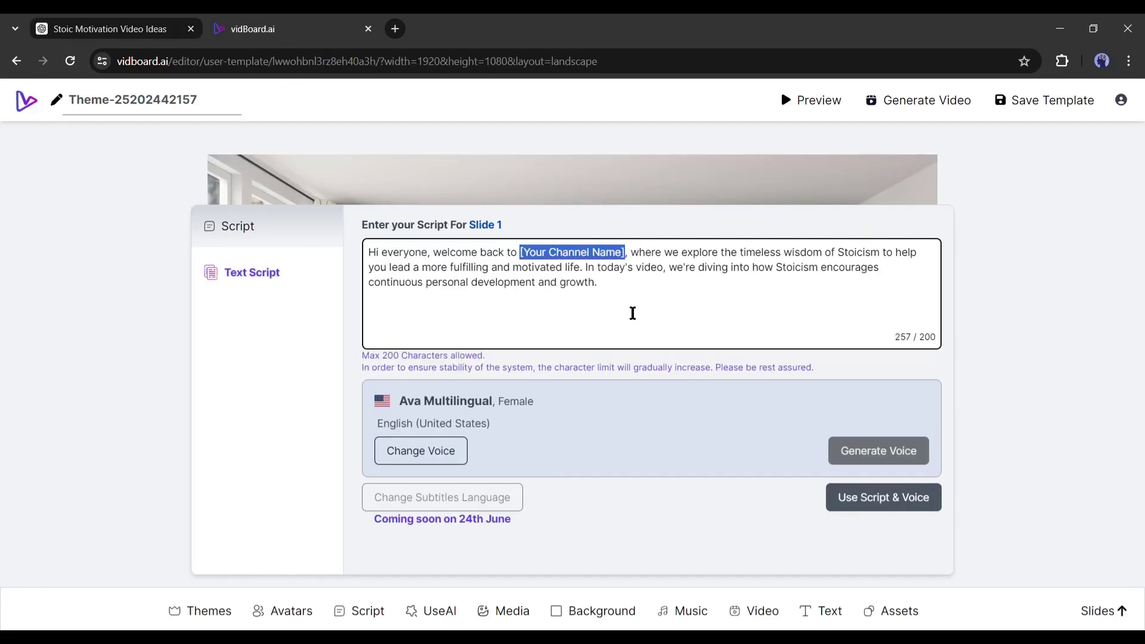
{"action": "type", "text": "our channel"}
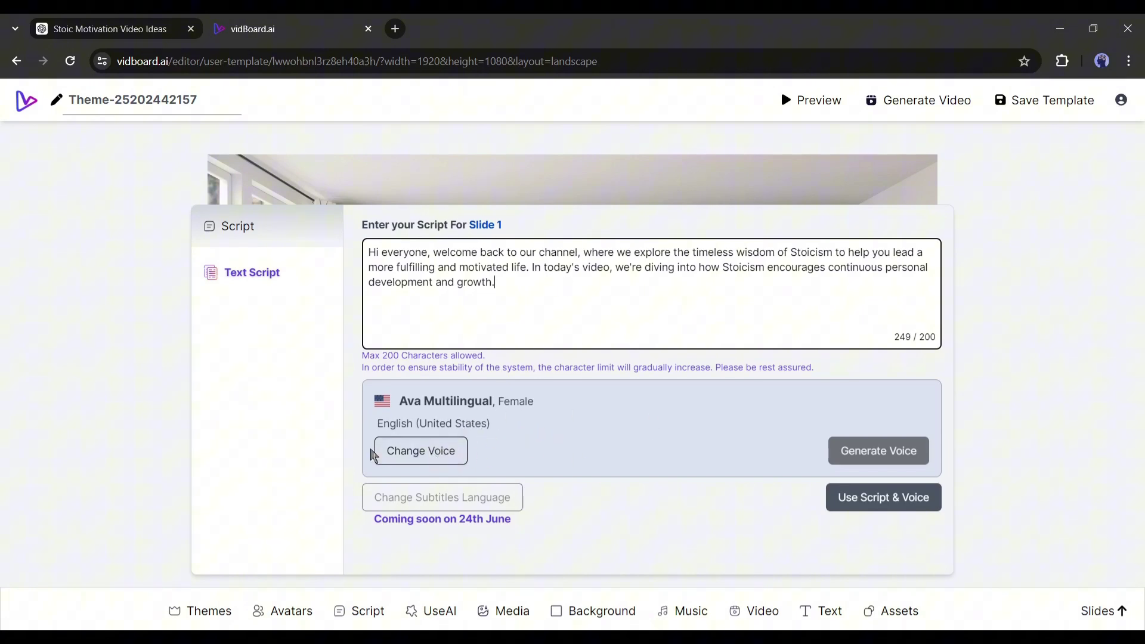
Step: Preview the ElevenLabs voices Alice, Dorothy and Serena, and choose Serena for Slide 1
{"action": "left_click", "coordinate": [412, 451]}
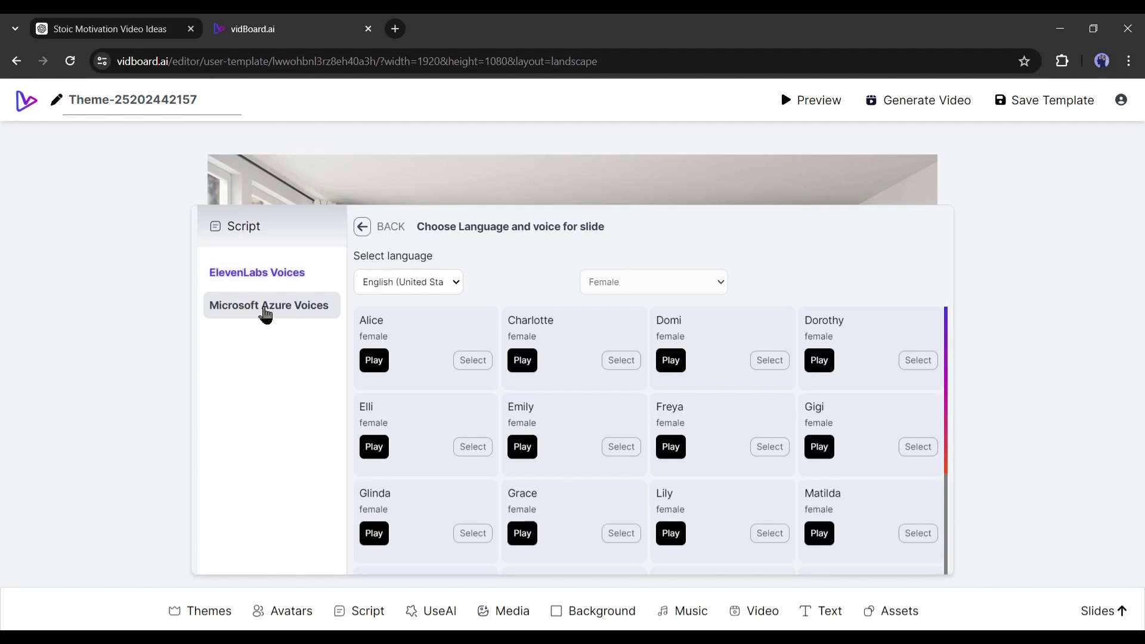
{"action": "left_click", "coordinate": [266, 312]}
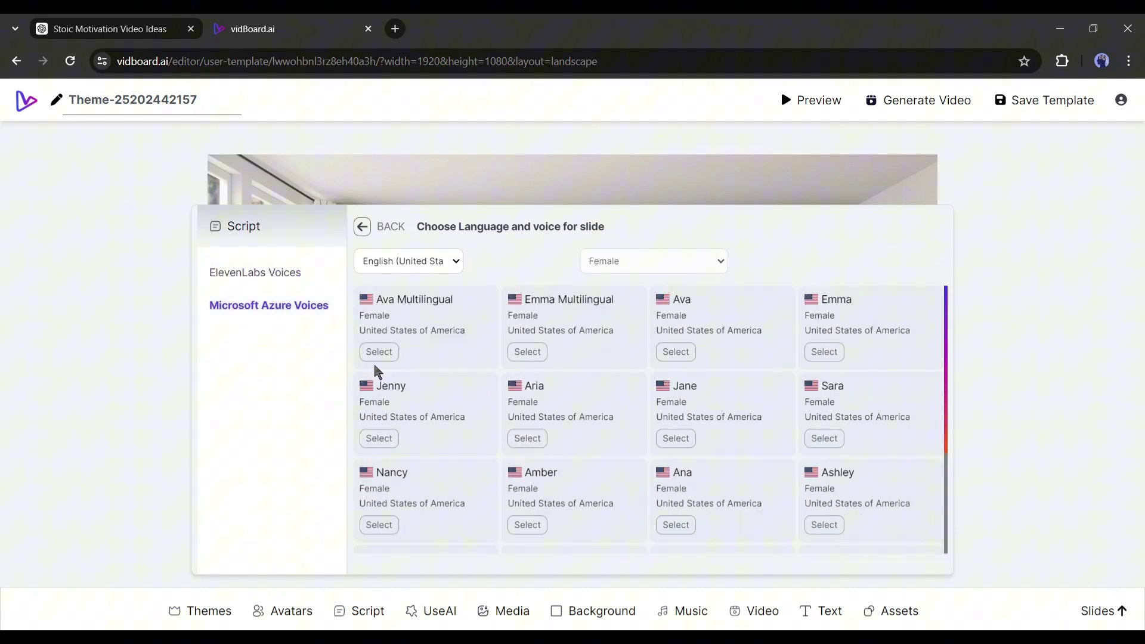
{"action": "scroll", "coordinate": [418, 388], "scroll_direction": "down", "scroll_amount": 2}
{"action": "scroll", "coordinate": [418, 388], "scroll_direction": "up", "scroll_amount": 2}
{"action": "left_click", "coordinate": [267, 276]}
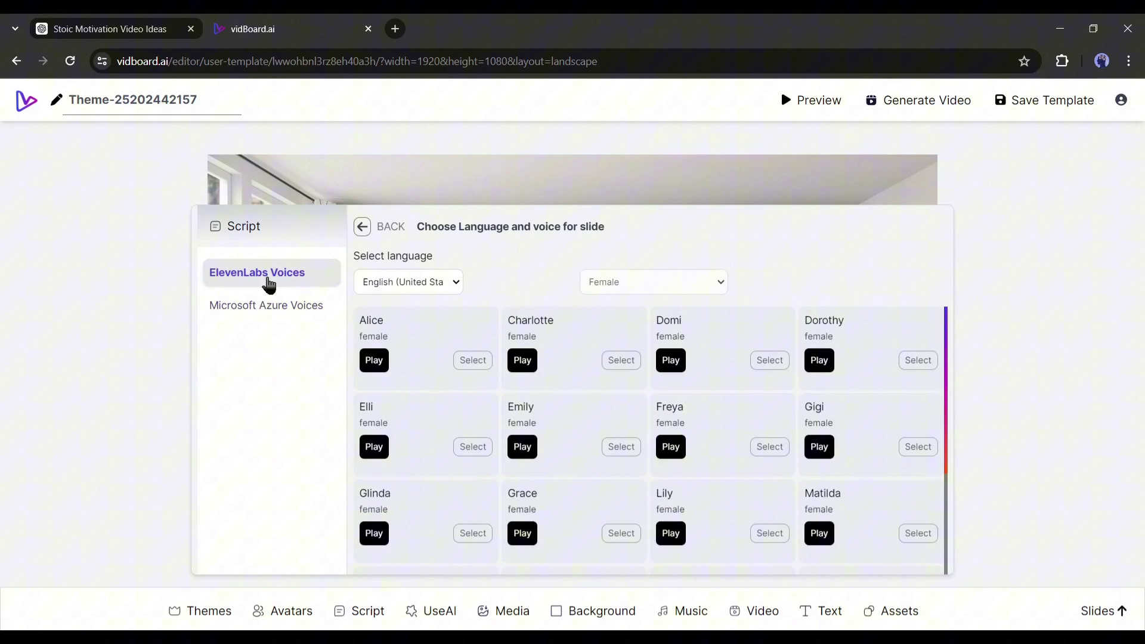
{"action": "scroll", "coordinate": [491, 383], "scroll_direction": "down", "scroll_amount": 2}
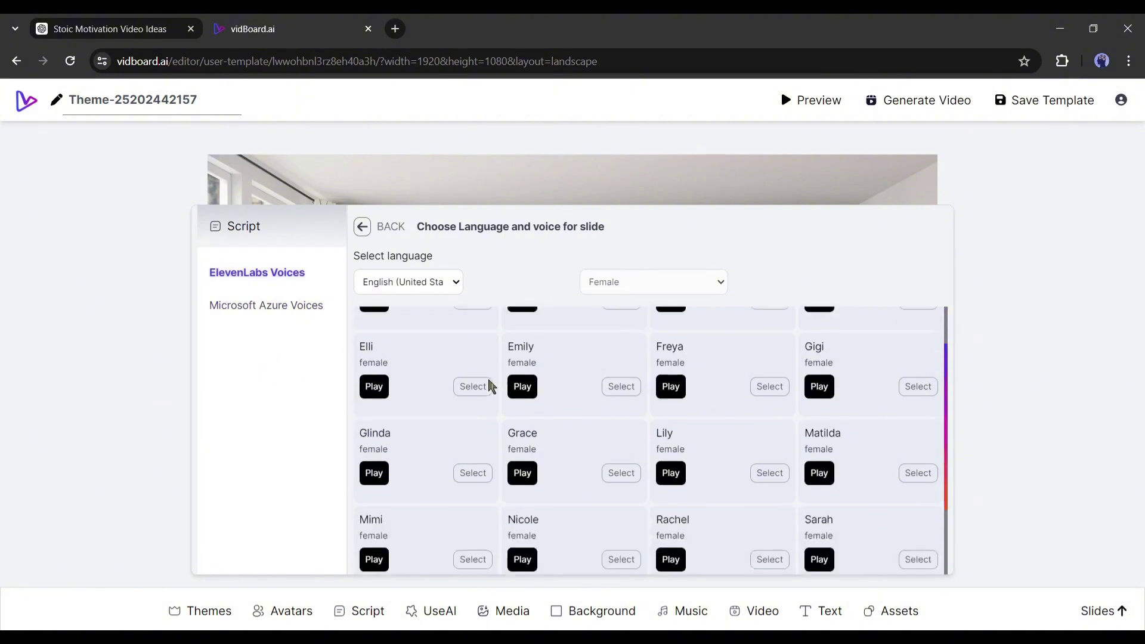
{"action": "scroll", "coordinate": [471, 400], "scroll_direction": "up", "scroll_amount": 2}
{"action": "left_click", "coordinate": [374, 360]}
{"action": "left_click", "coordinate": [819, 361]}
{"action": "scroll", "coordinate": [417, 478], "scroll_direction": "down", "scroll_amount": 3}
{"action": "left_click", "coordinate": [375, 557]}
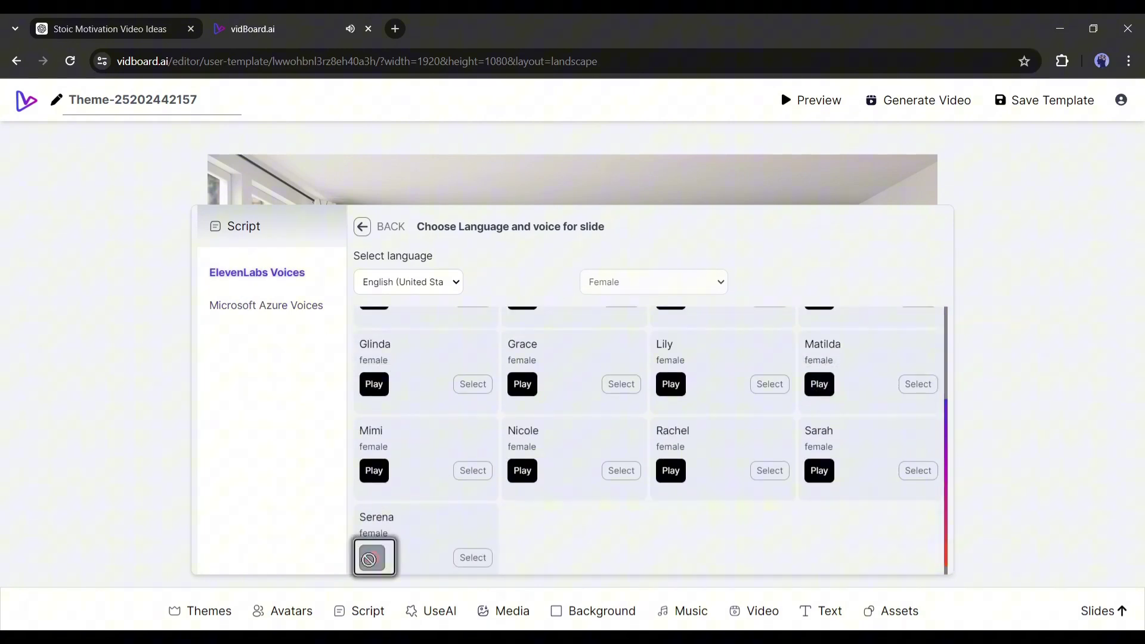
{"action": "left_click", "coordinate": [473, 558]}
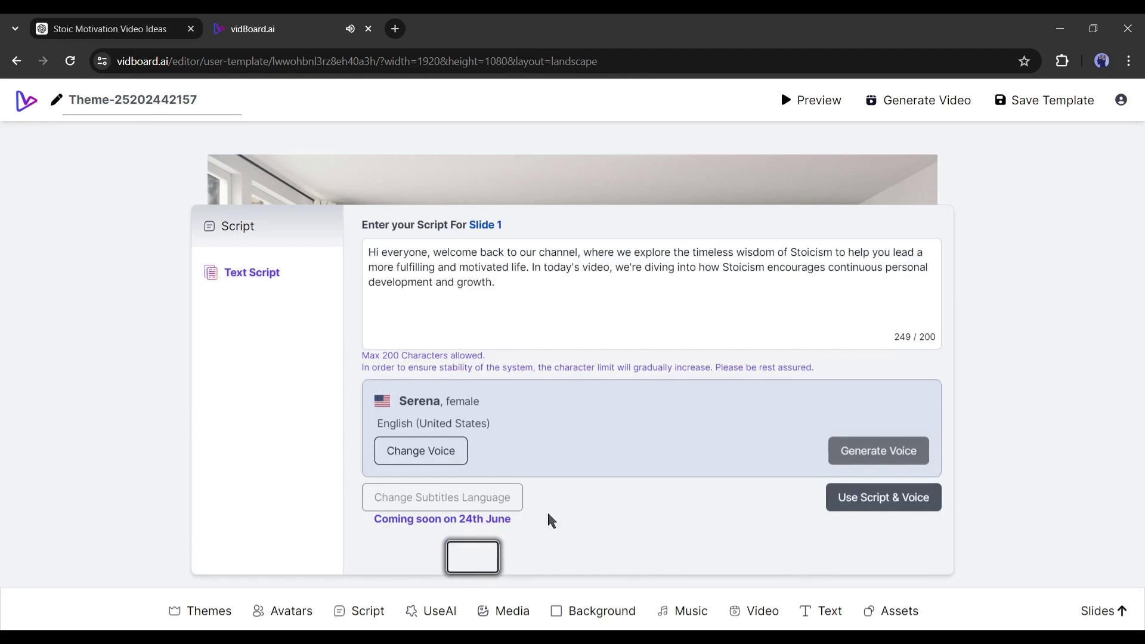
Step: Trim the script to 145 characters, generate the Serena voiceover, and apply it to Slide 1
{"action": "key", "text": "ctrl+a"}
{"action": "key", "text": "ctrl+v"}
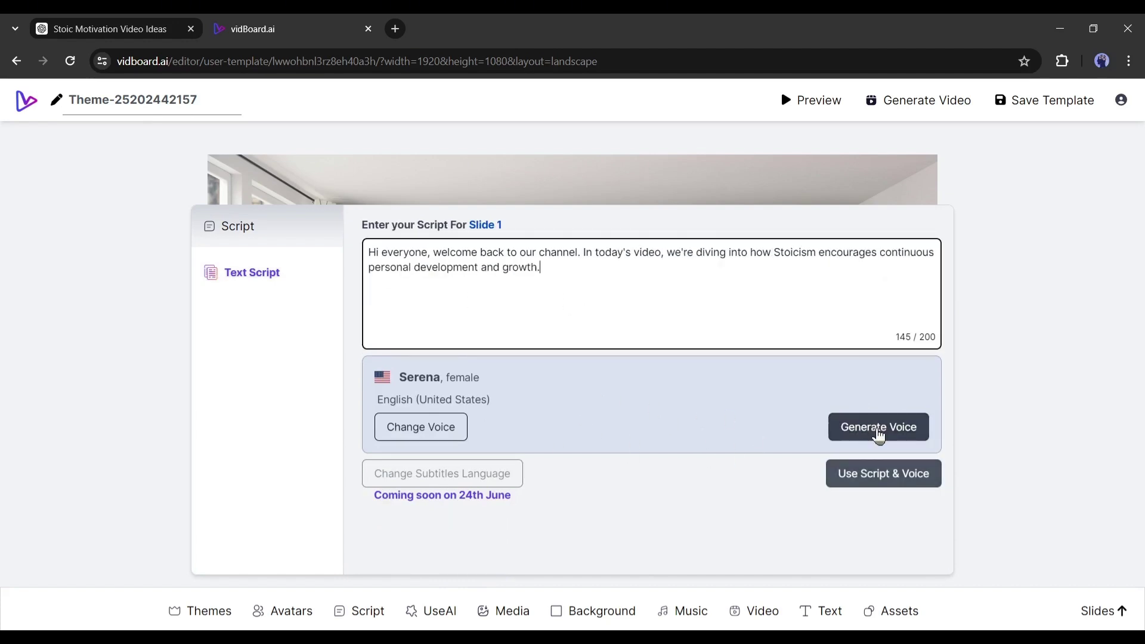
{"action": "left_click", "coordinate": [877, 430]}
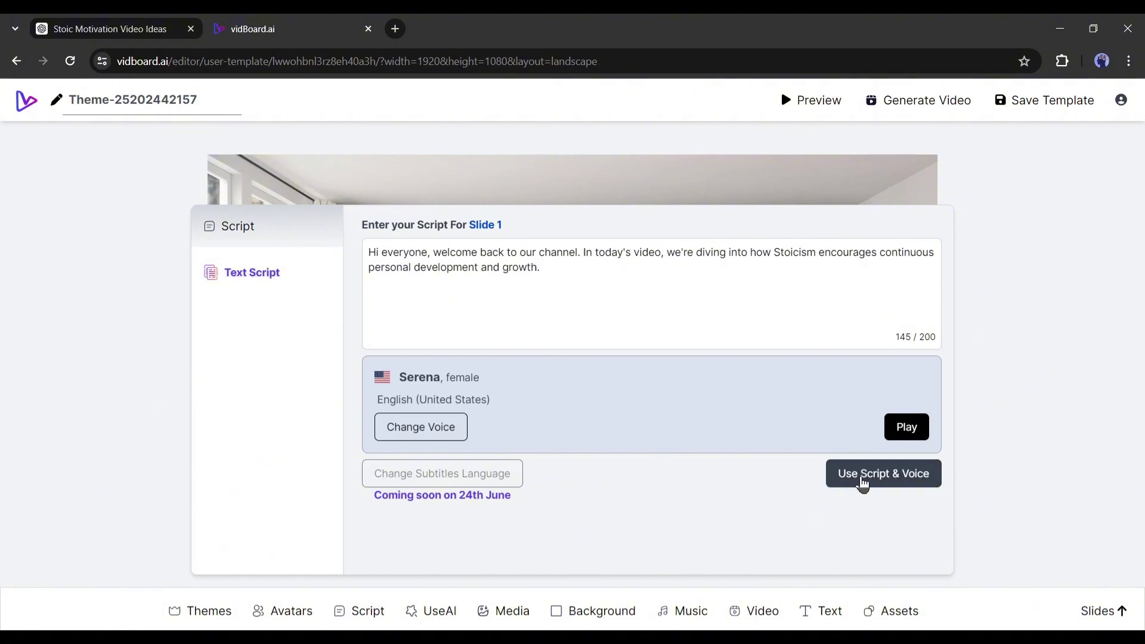
{"action": "left_click", "coordinate": [862, 478]}
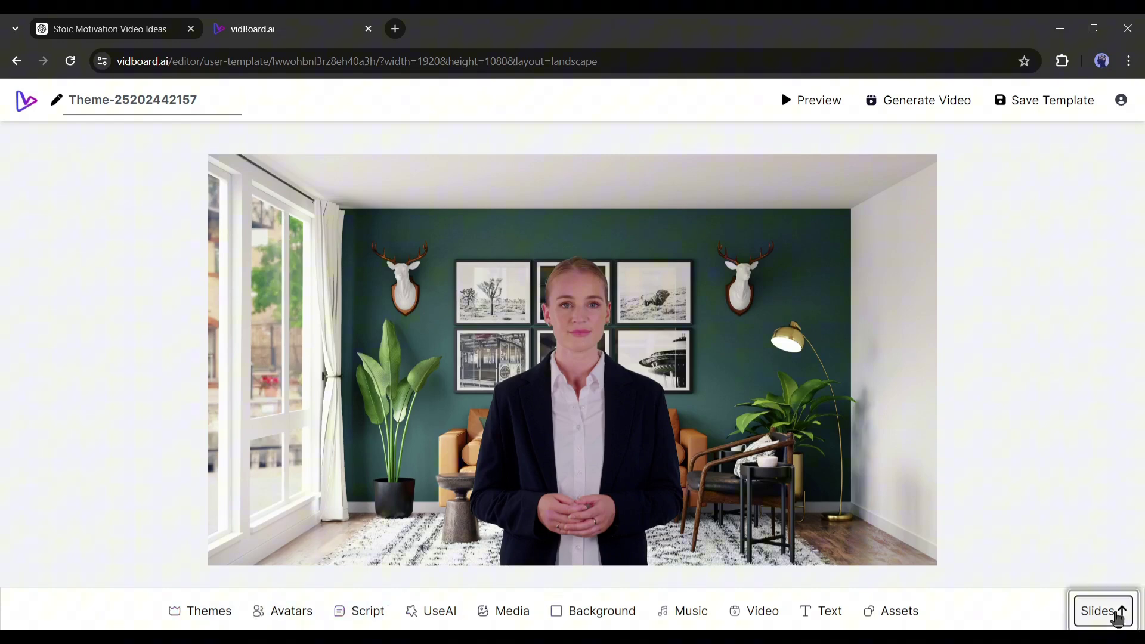
Step: Add a new slide and apply its Stoicism script and voiceover
{"action": "left_click", "coordinate": [1108, 611]}
{"action": "left_click", "coordinate": [161, 582]}
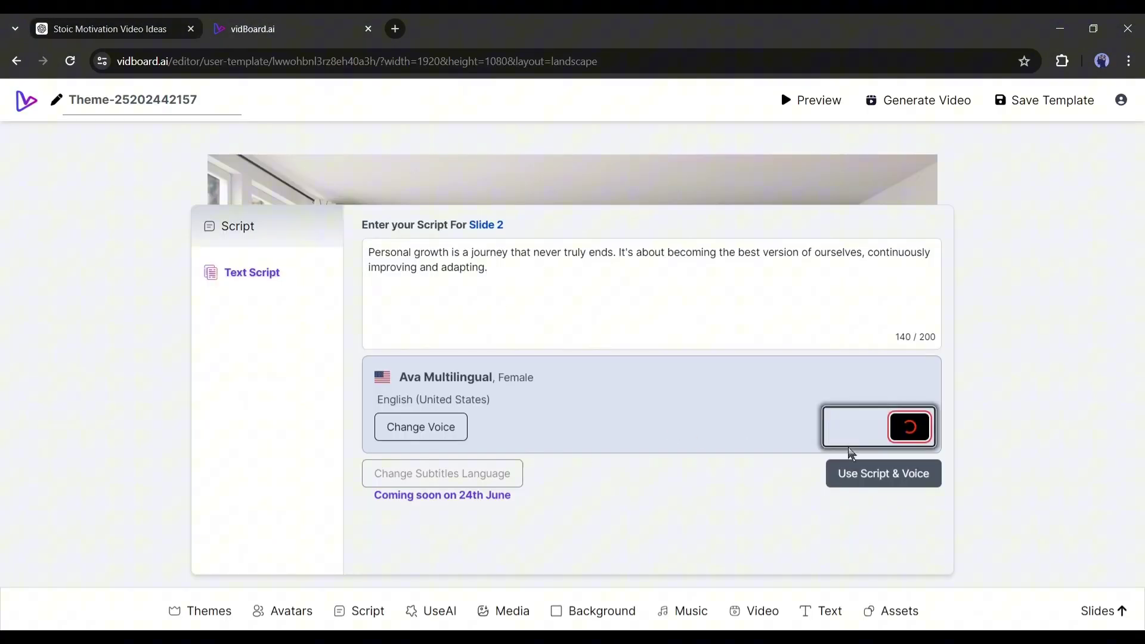
{"action": "left_click", "coordinate": [884, 473]}
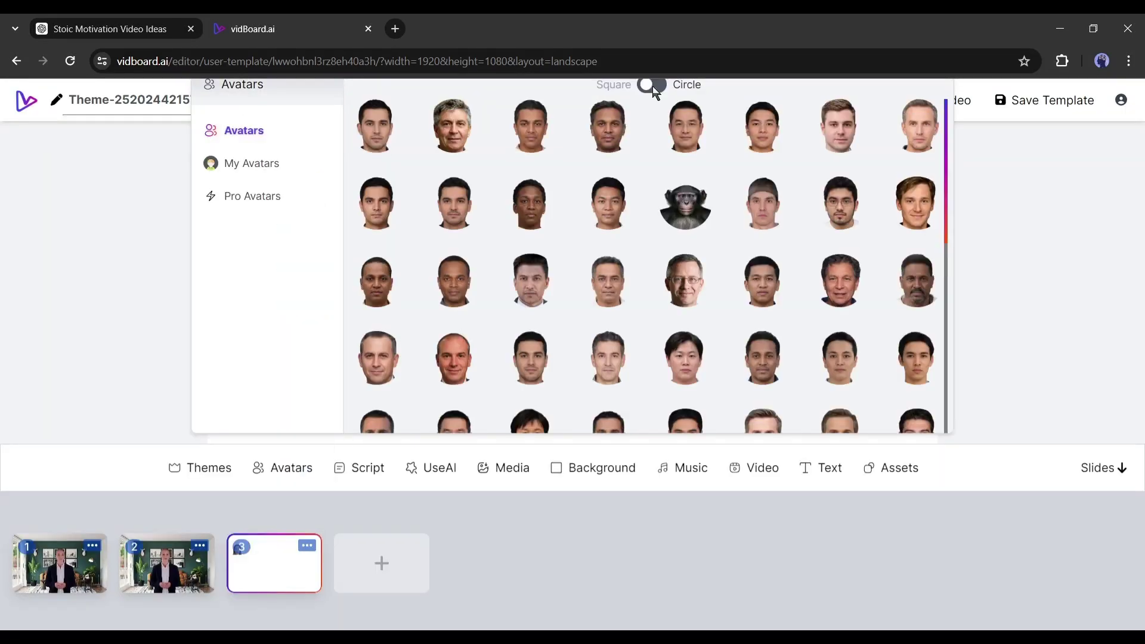
Step: Place a female avatar on slide 3 and bring up the background video library
{"action": "scroll", "coordinate": [808, 317], "scroll_direction": "down", "scroll_amount": 3}
{"action": "left_click", "coordinate": [1103, 468]}
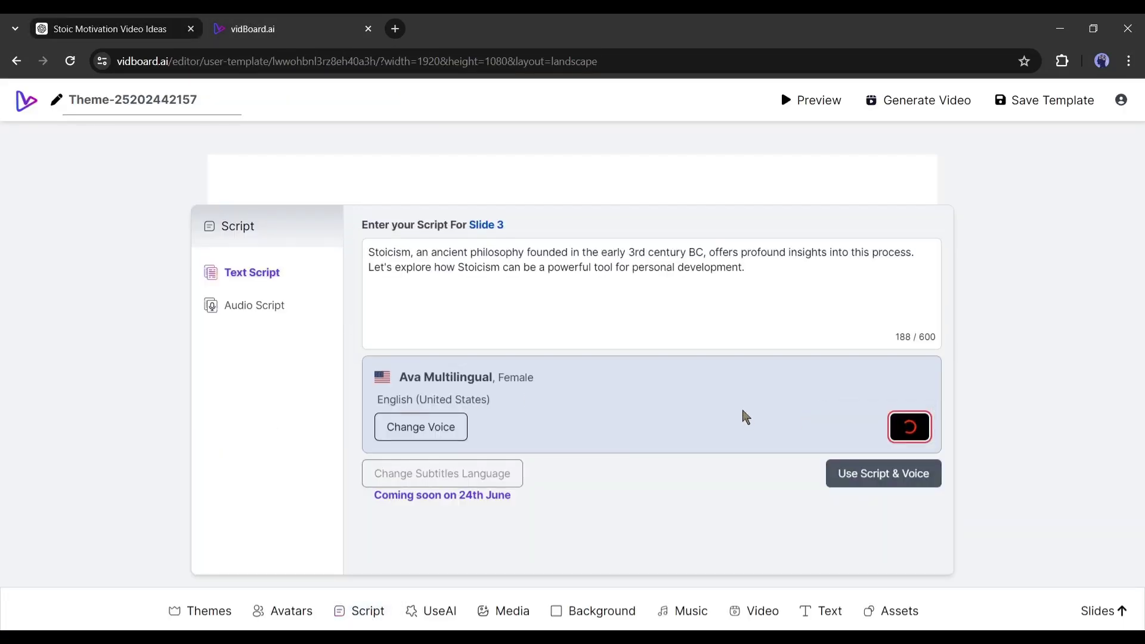
{"action": "left_click", "coordinate": [584, 592]}
{"action": "left_click", "coordinate": [748, 615]}
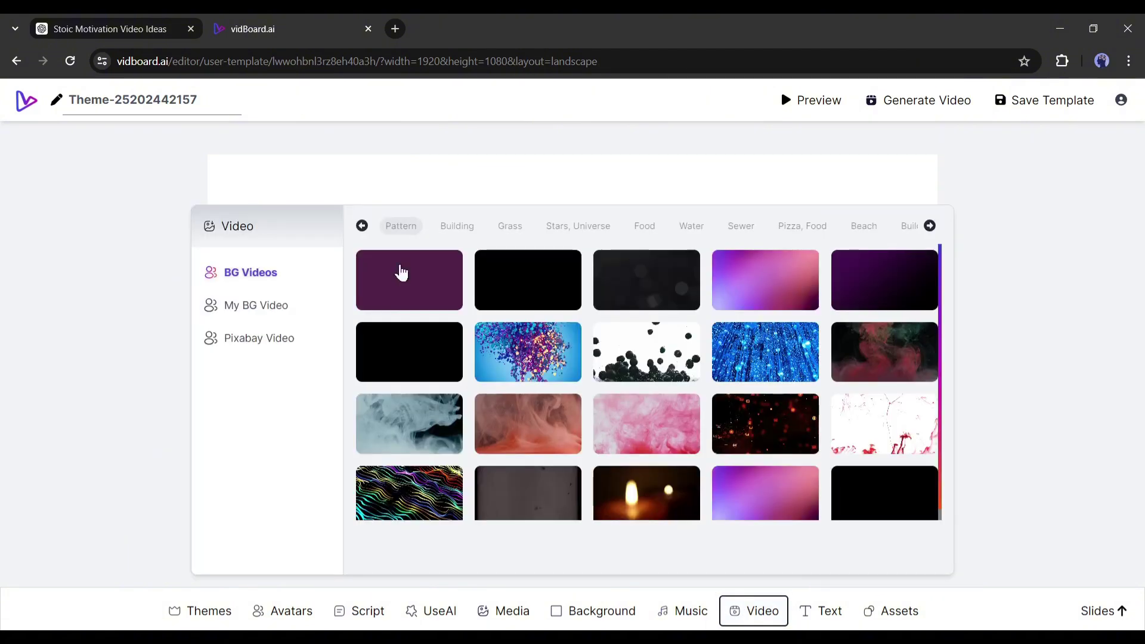
Step: Scroll through the background video categories and show the Animated Abstracts clips
{"action": "left_click", "coordinate": [930, 226]}
{"action": "left_click", "coordinate": [930, 226]}
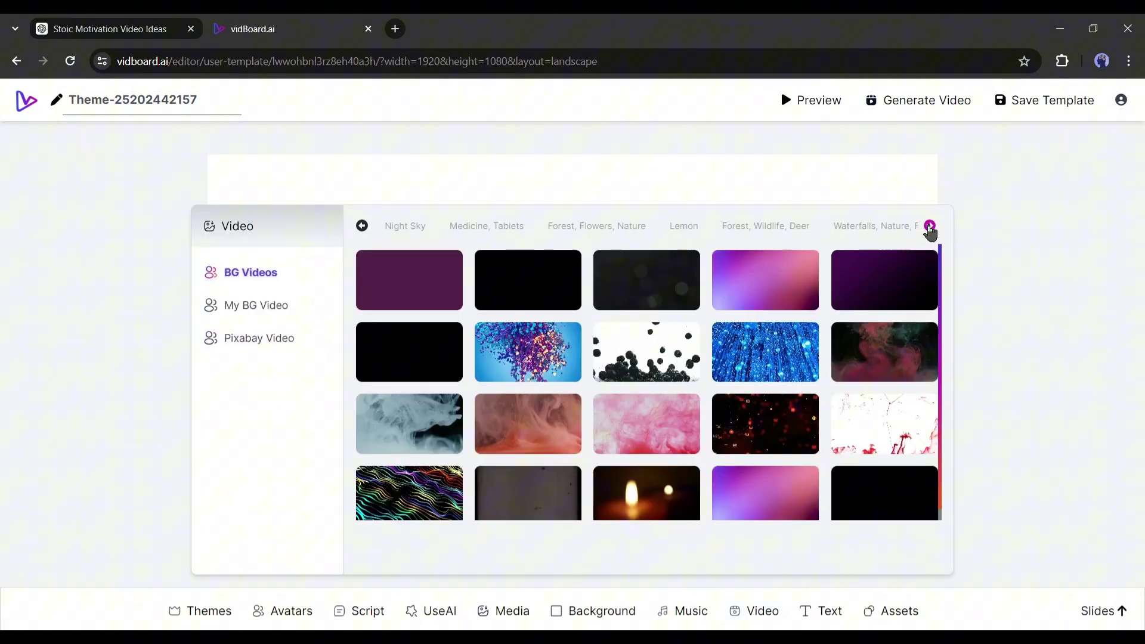
{"action": "left_click", "coordinate": [931, 227]}
{"action": "left_click", "coordinate": [931, 227]}
{"action": "left_click", "coordinate": [931, 227]}
{"action": "left_click", "coordinate": [931, 226]}
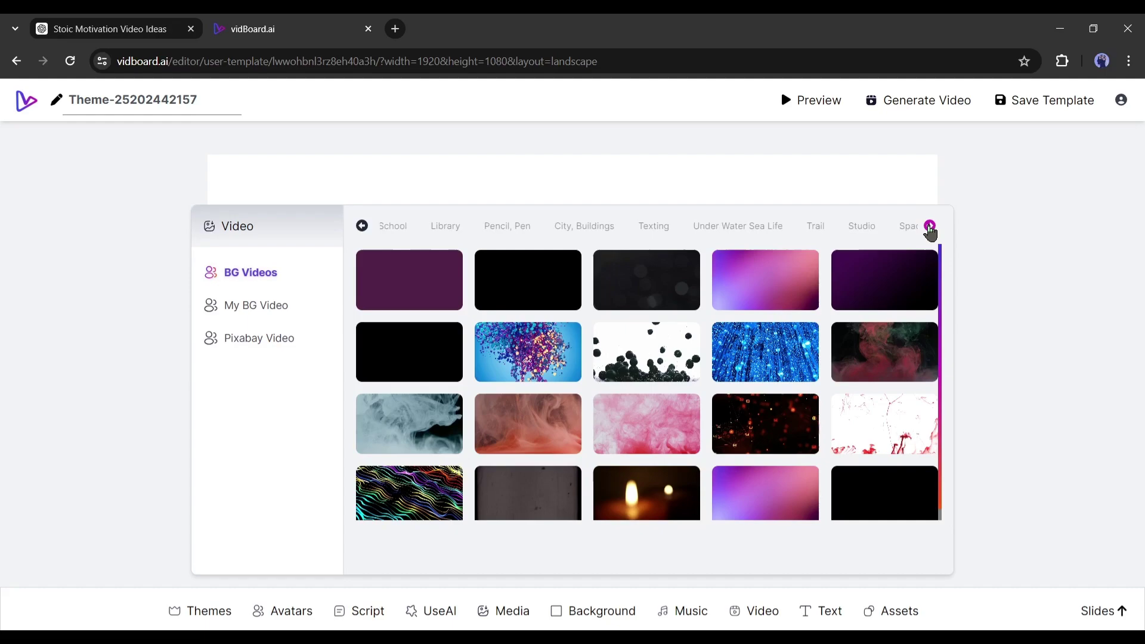
{"action": "left_click", "coordinate": [930, 227]}
{"action": "left_click", "coordinate": [930, 227]}
{"action": "left_click", "coordinate": [931, 226]}
{"action": "left_click", "coordinate": [930, 227]}
{"action": "left_click", "coordinate": [931, 227]}
{"action": "left_click", "coordinate": [931, 227]}
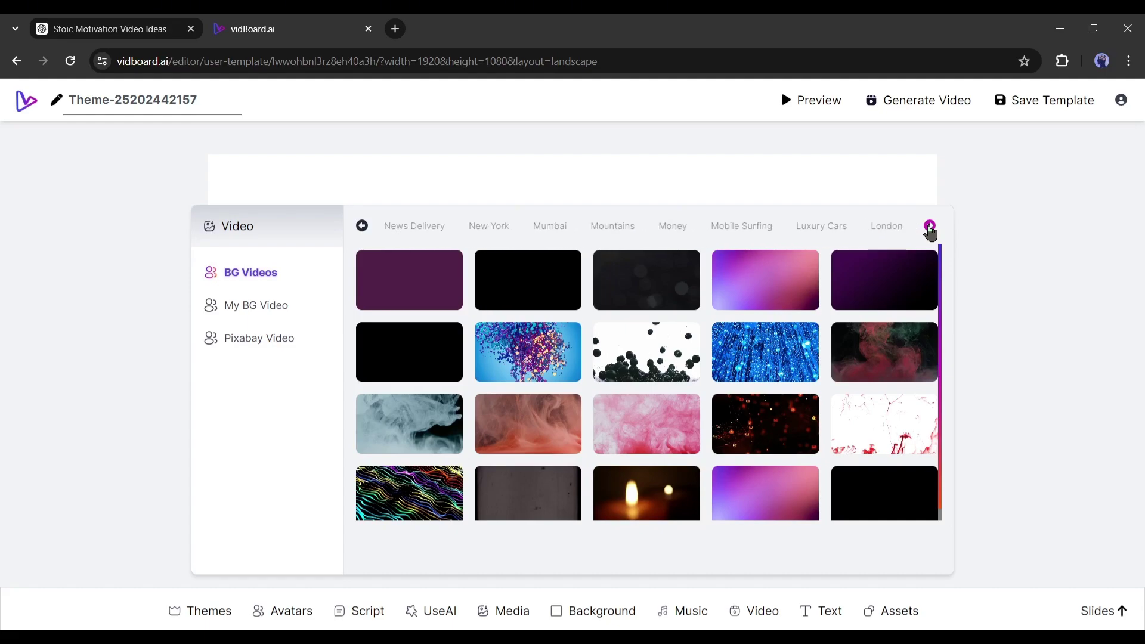
{"action": "left_click", "coordinate": [931, 227]}
{"action": "left_click", "coordinate": [816, 225]}
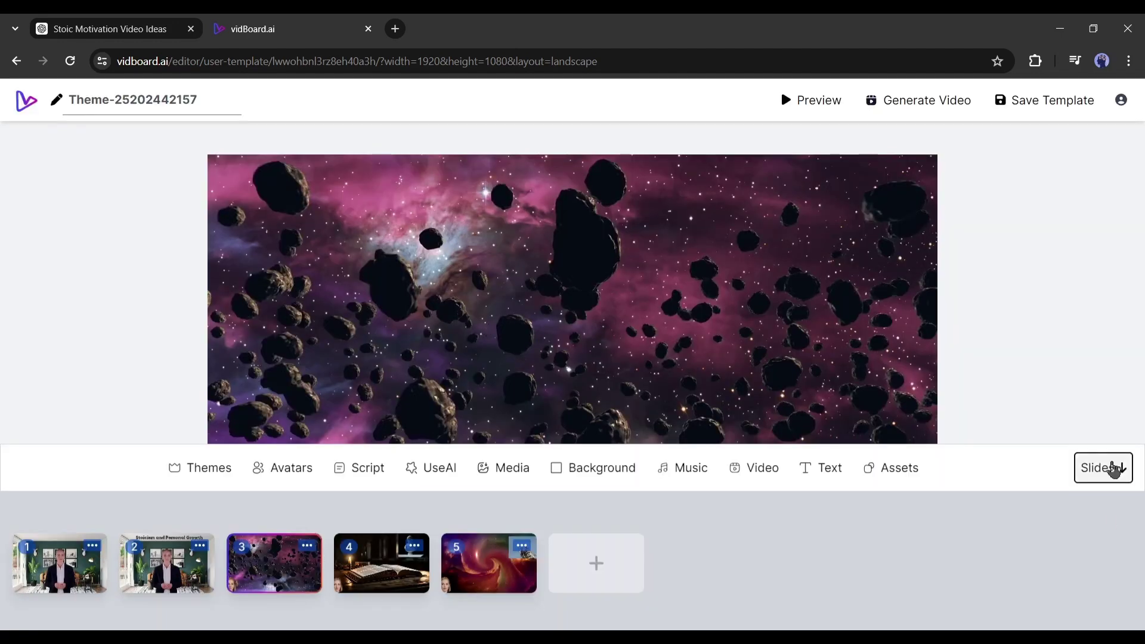
Step: Hide the slide strip and start generating the final video
{"action": "left_click", "coordinate": [1102, 468]}
{"action": "left_click", "coordinate": [898, 114]}
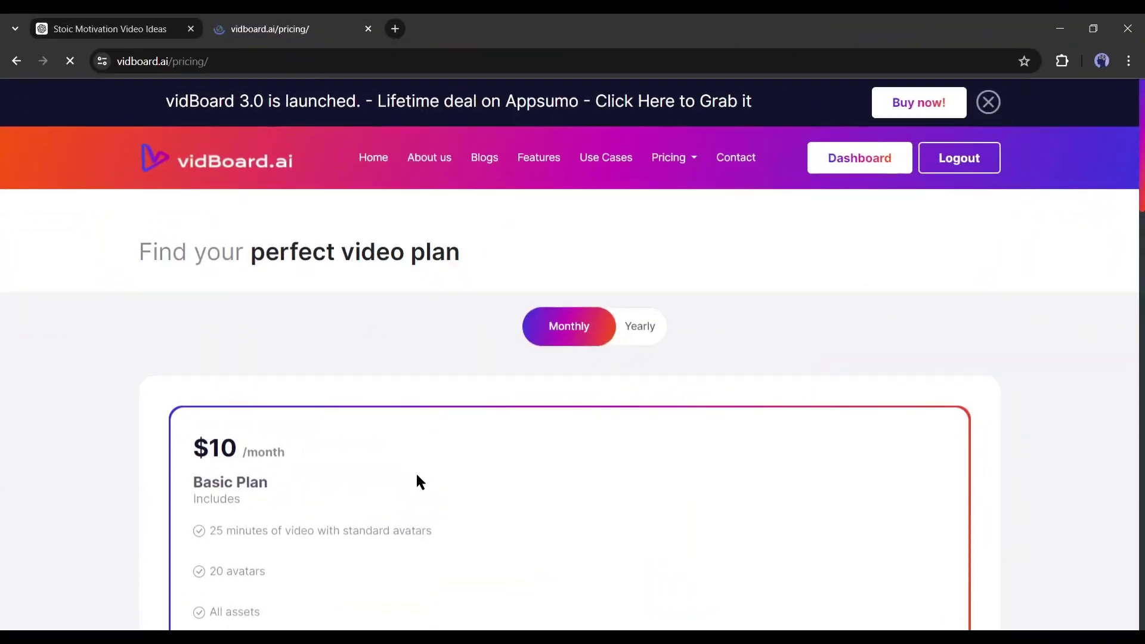
{"action": "scroll", "coordinate": [420, 483], "scroll_direction": "down", "scroll_amount": 3}
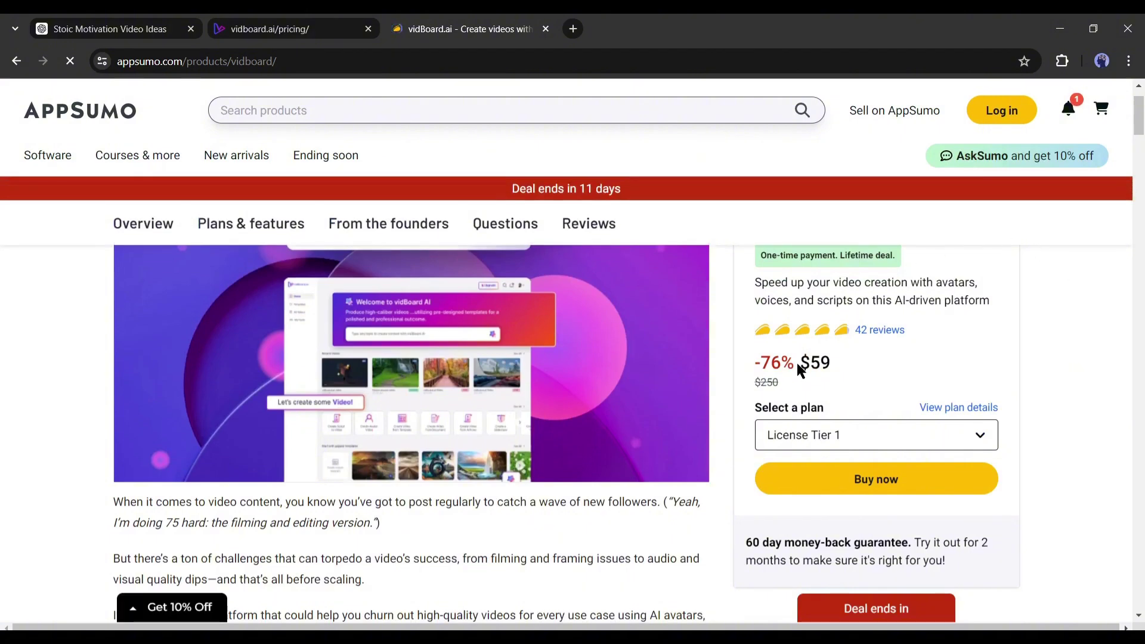
Step: Dismiss the 10% off popup and select License Tier 2 at $149
{"action": "left_click_drag", "start_coordinate": [799, 362], "coordinate": [827, 367]}
{"action": "left_click", "coordinate": [868, 359]}
{"action": "left_click", "coordinate": [809, 187]}
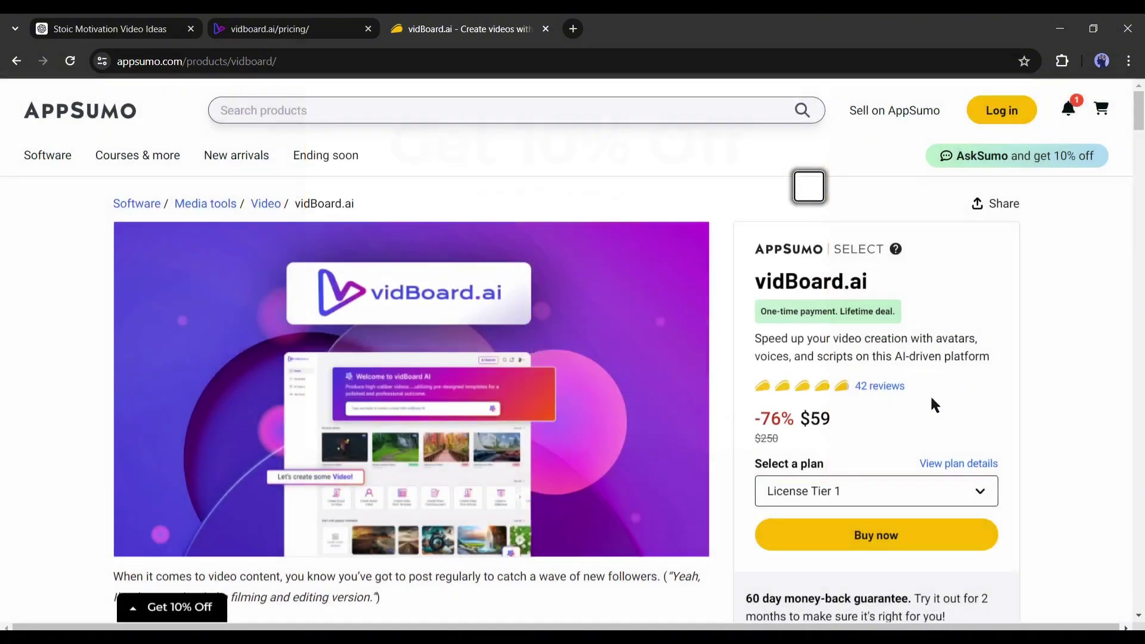
{"action": "left_click", "coordinate": [902, 491]}
{"action": "scroll", "coordinate": [955, 534], "scroll_direction": "down", "scroll_amount": 1}
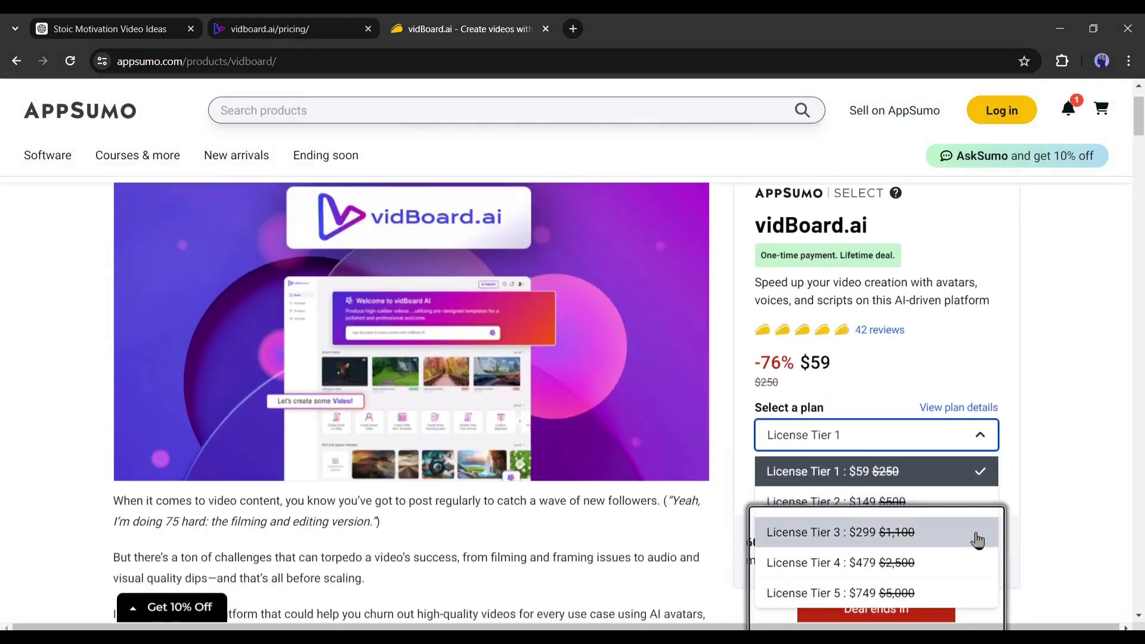
{"action": "left_click", "coordinate": [862, 506]}
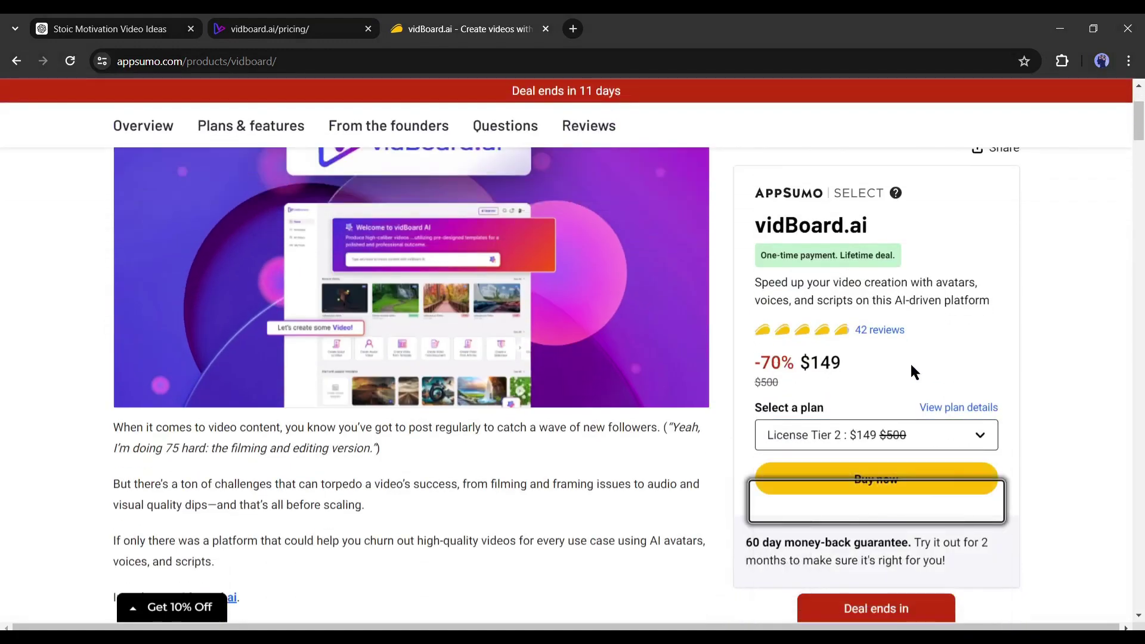